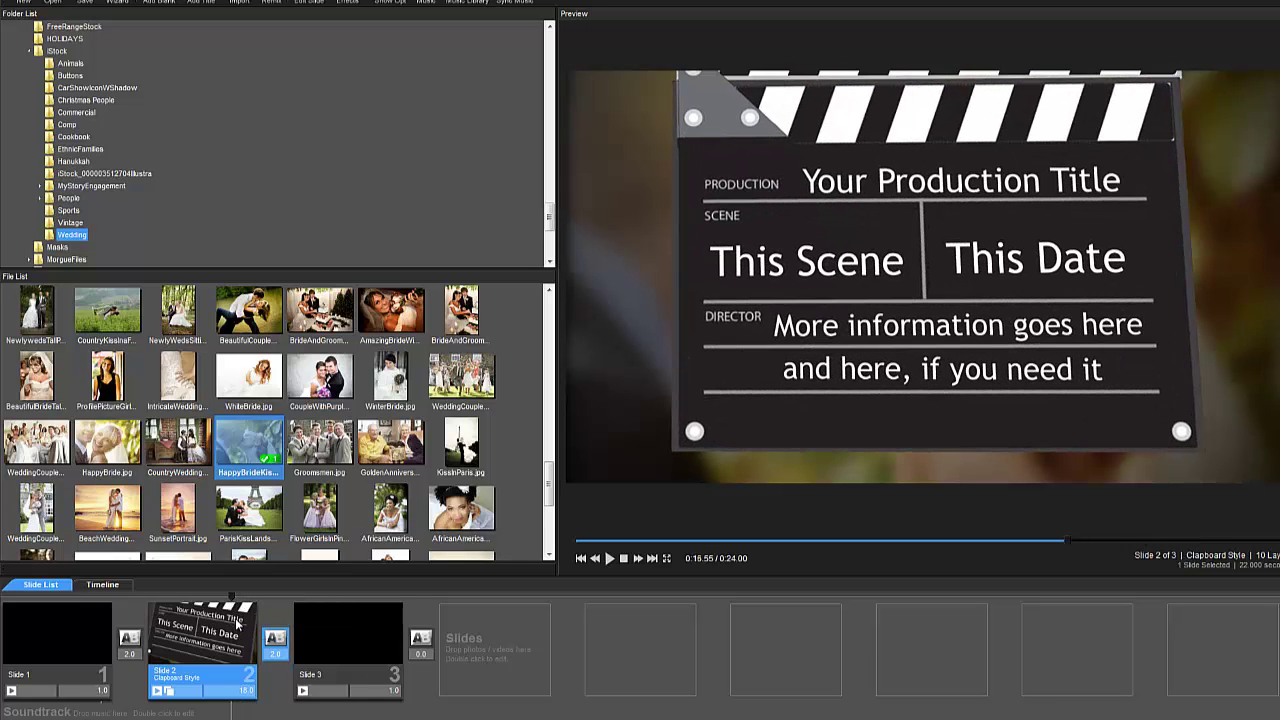
Check the clapboard slide's settings and add the AfricanAmericanBride2 portrait after Slide 3
double_click(238, 625)
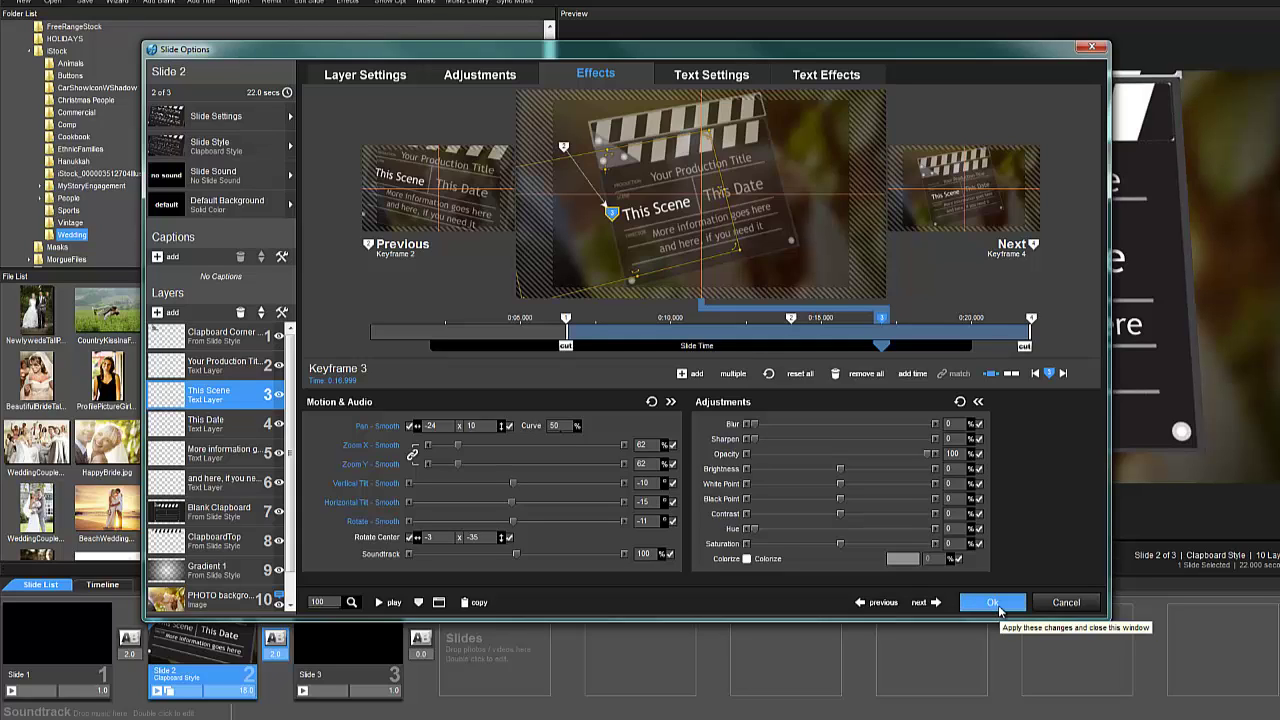
left_click(992, 603)
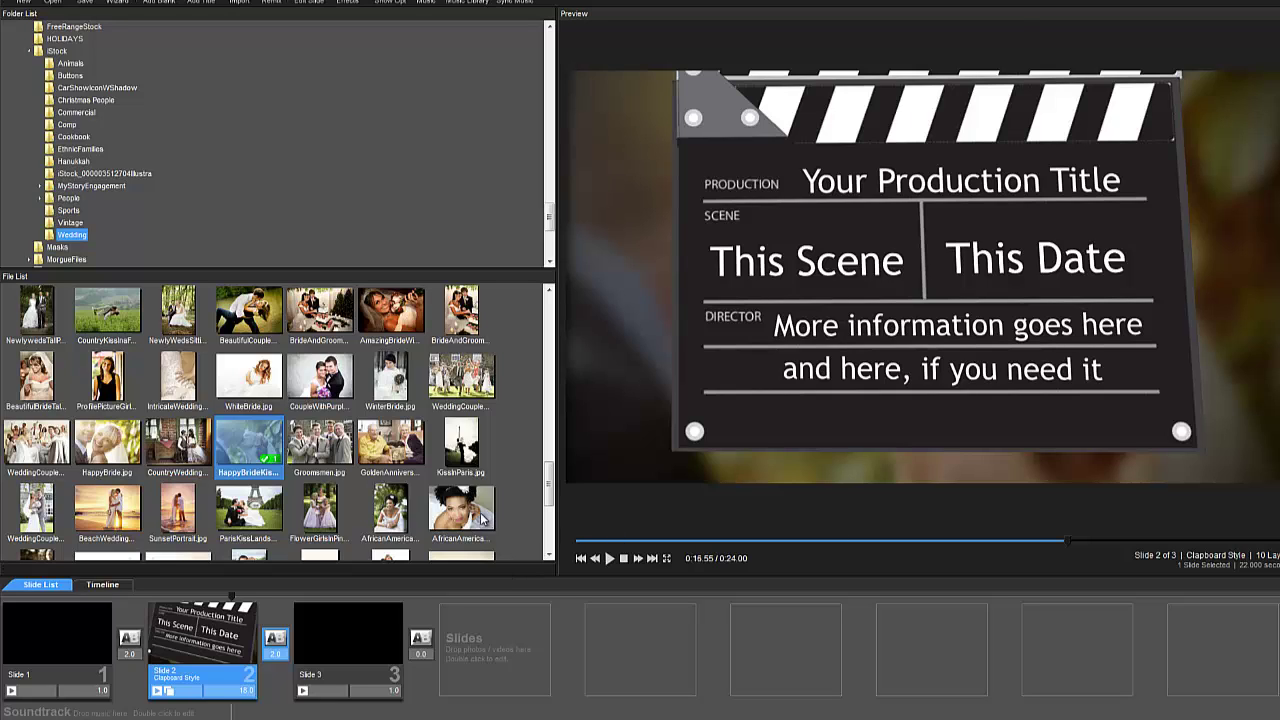
left_click_drag(485, 518, 498, 644)
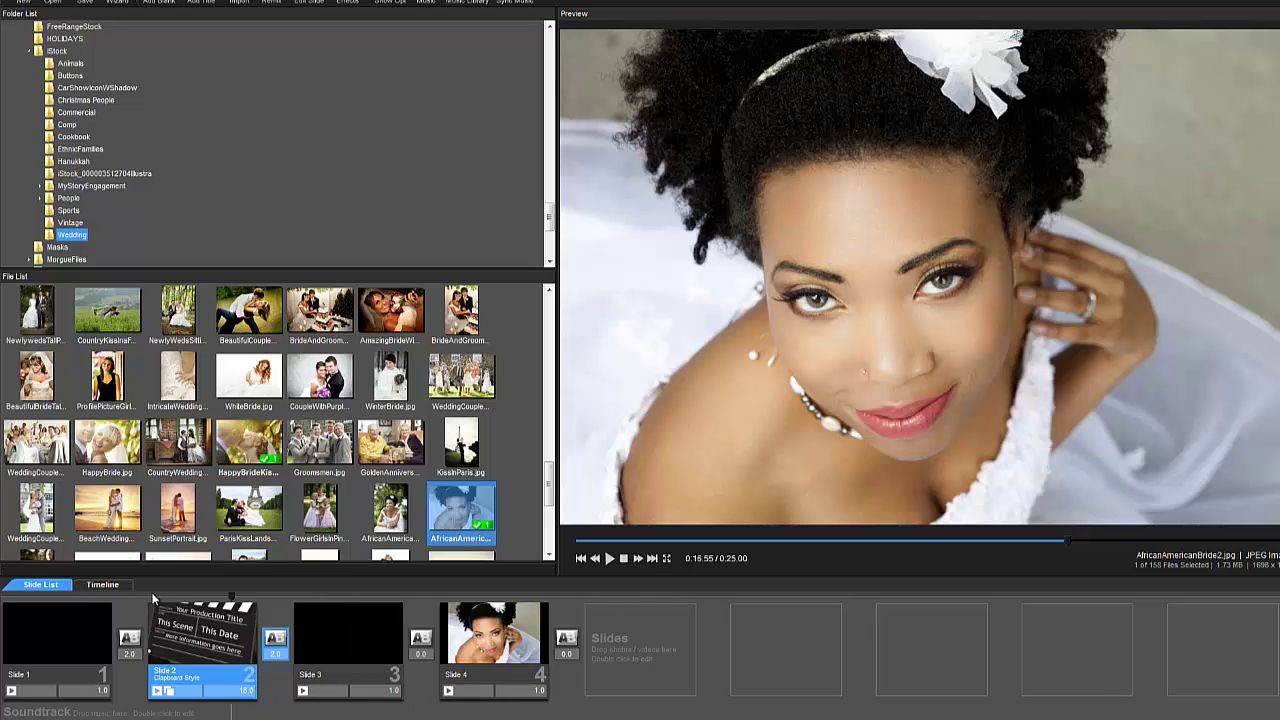
left_click(199, 605)
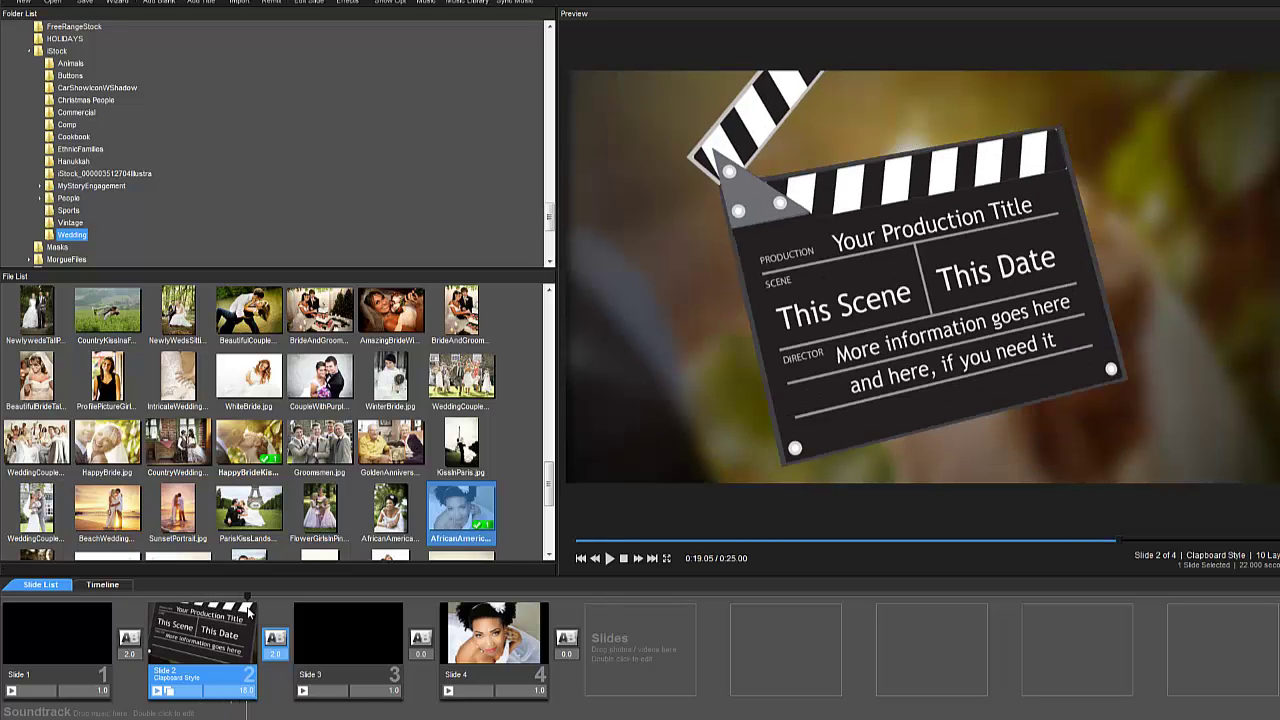
Set the bride slide to 18 seconds with 2-second transitions before and after it
left_click(538, 690)
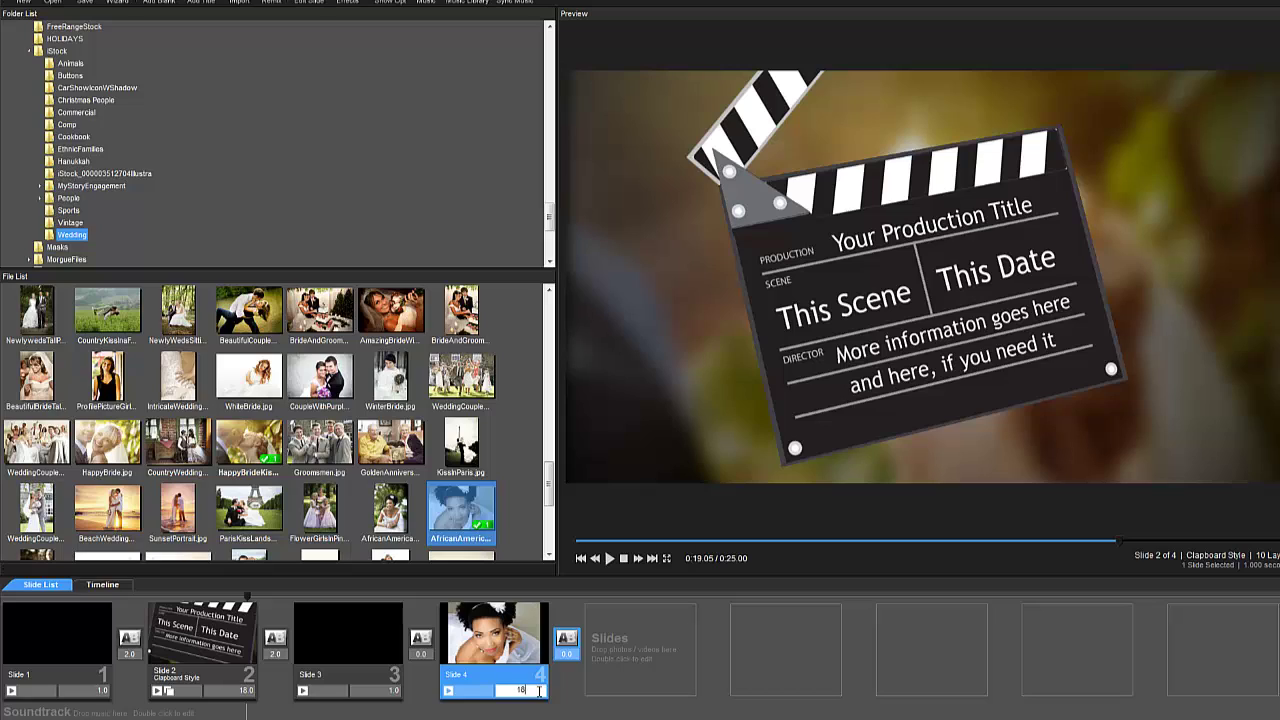
key("Return")
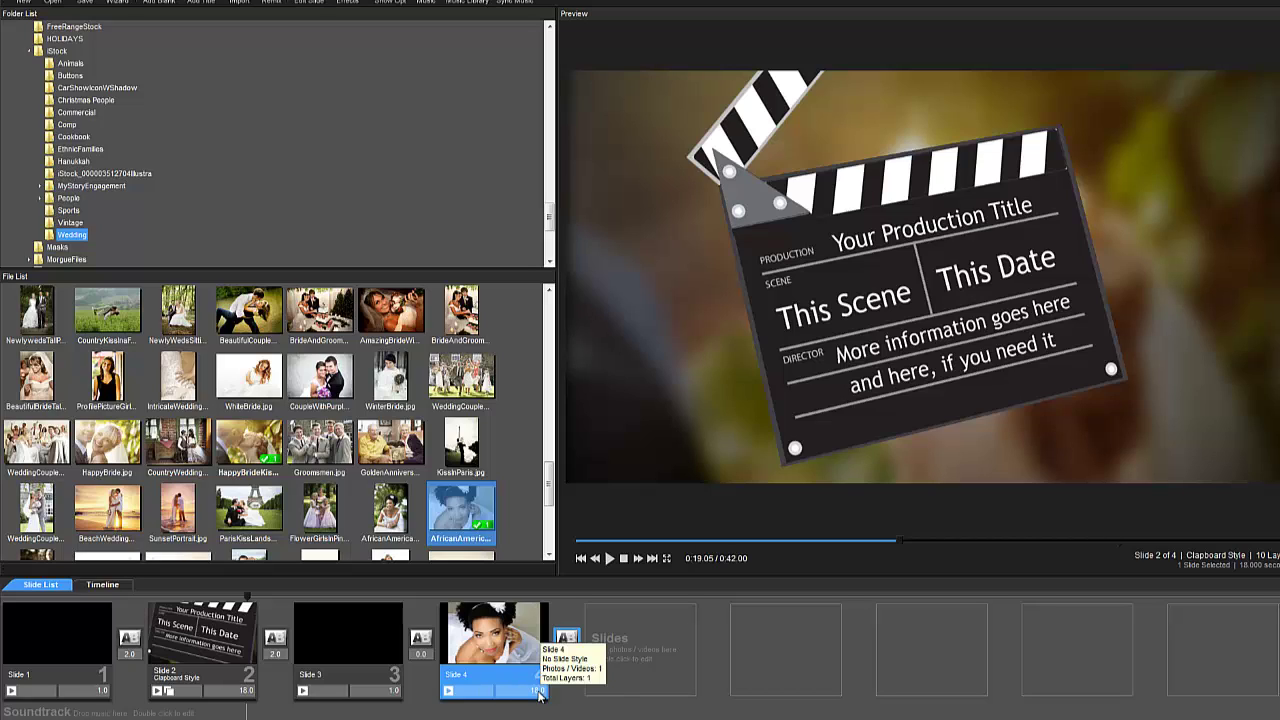
key("Tab")
type("2")
left_click(421, 652)
type("2")
Preview the show playing from the clapboard slide into the bride slide
left_click_drag(415, 597, 456, 598)
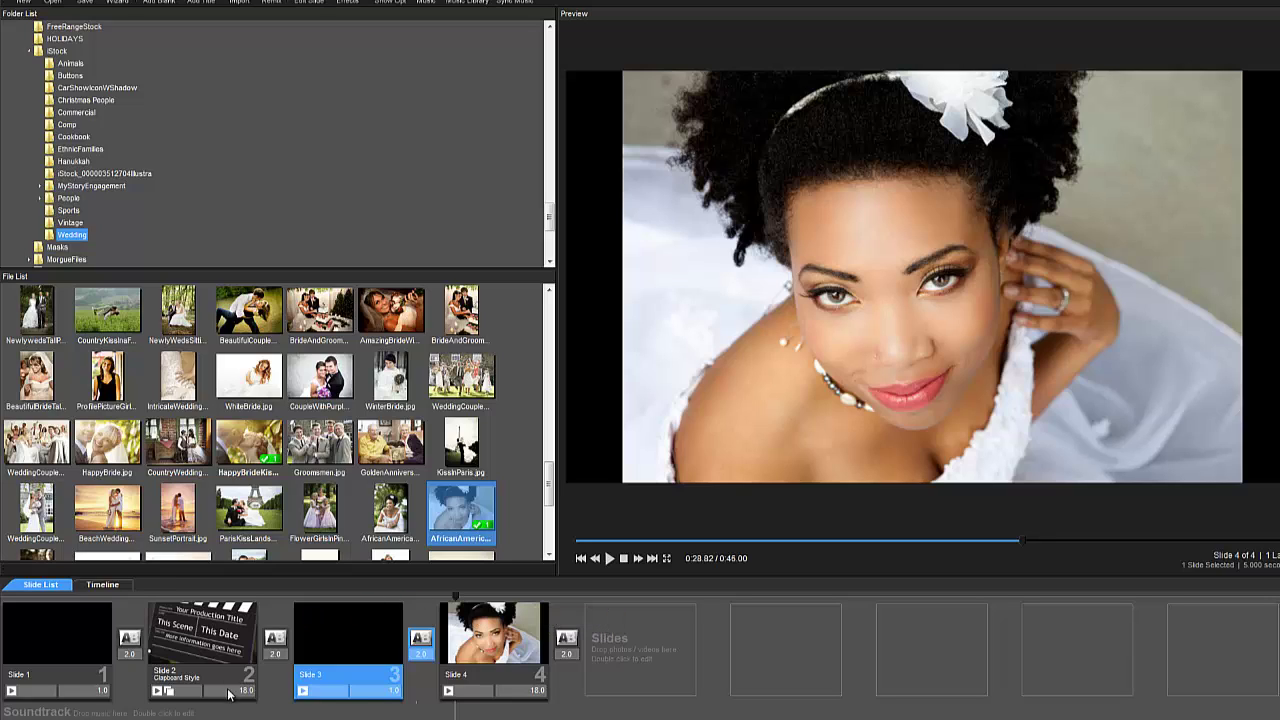
mouse_move(267, 701)
left_click(189, 600)
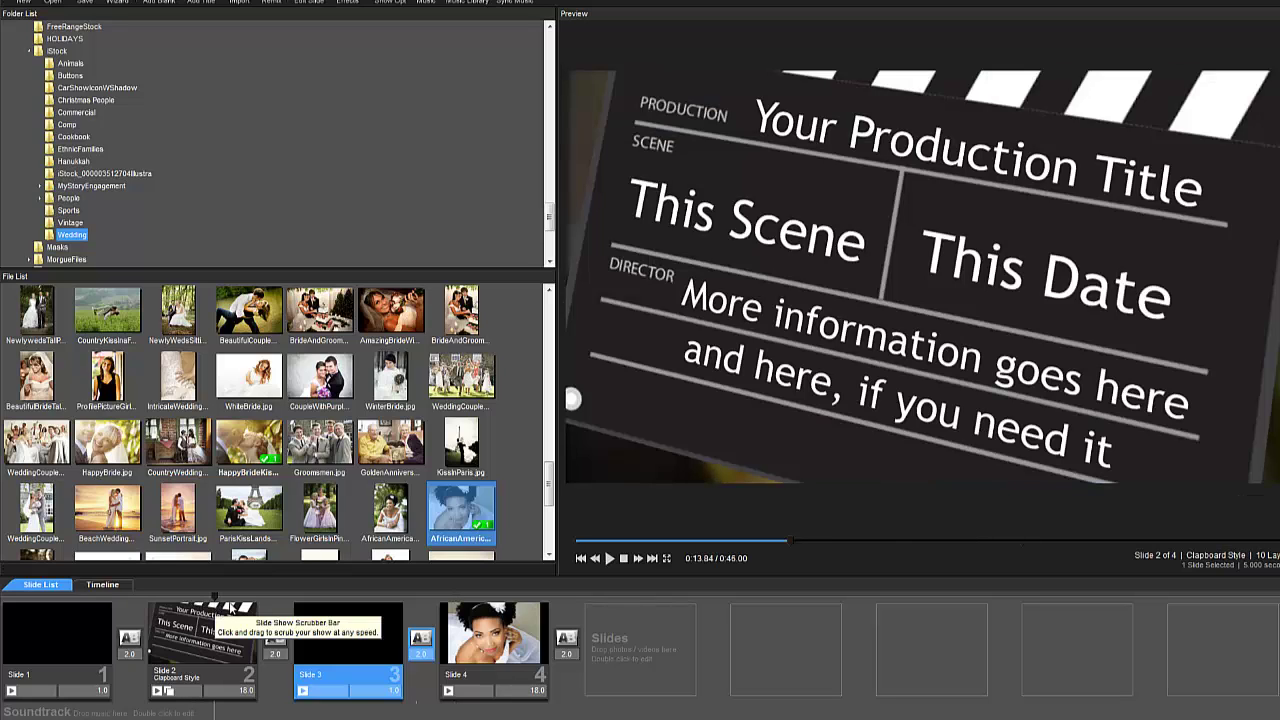
left_click_drag(445, 597, 478, 598)
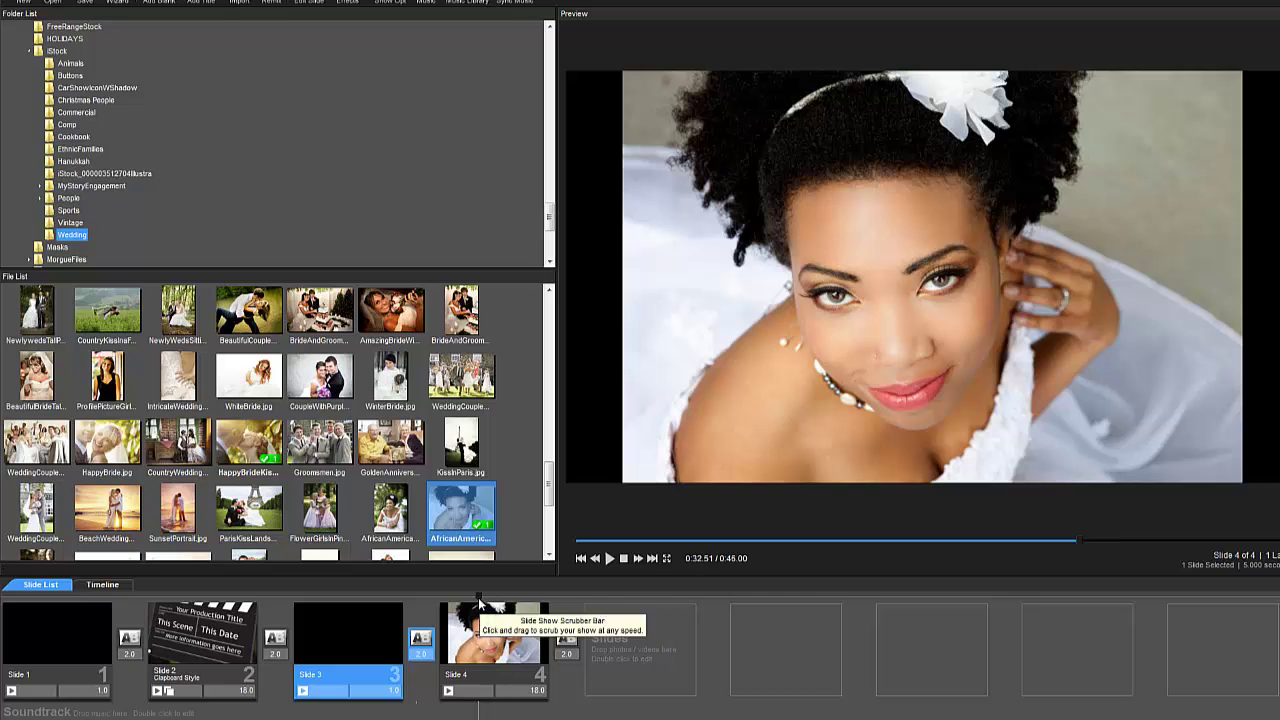
Apply the Clapboard with Text Layers style to Slide 4, confirming replacement of its contents
double_click(508, 652)
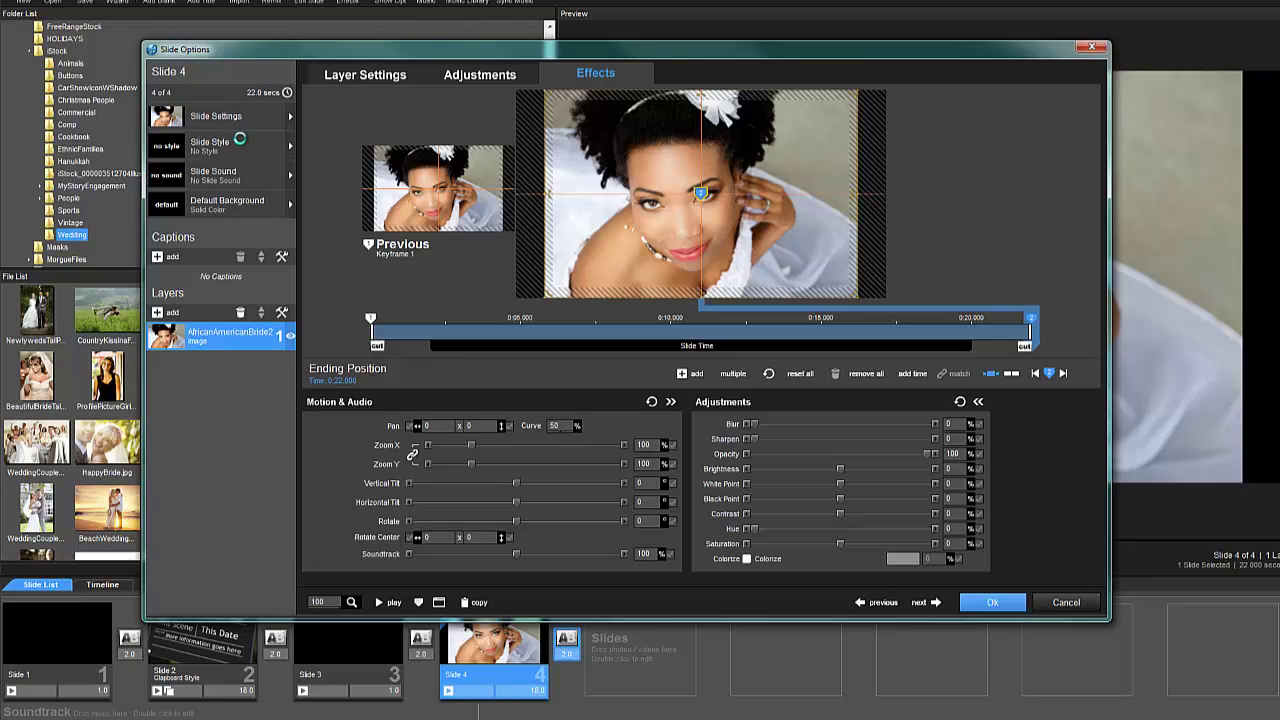
left_click(240, 146)
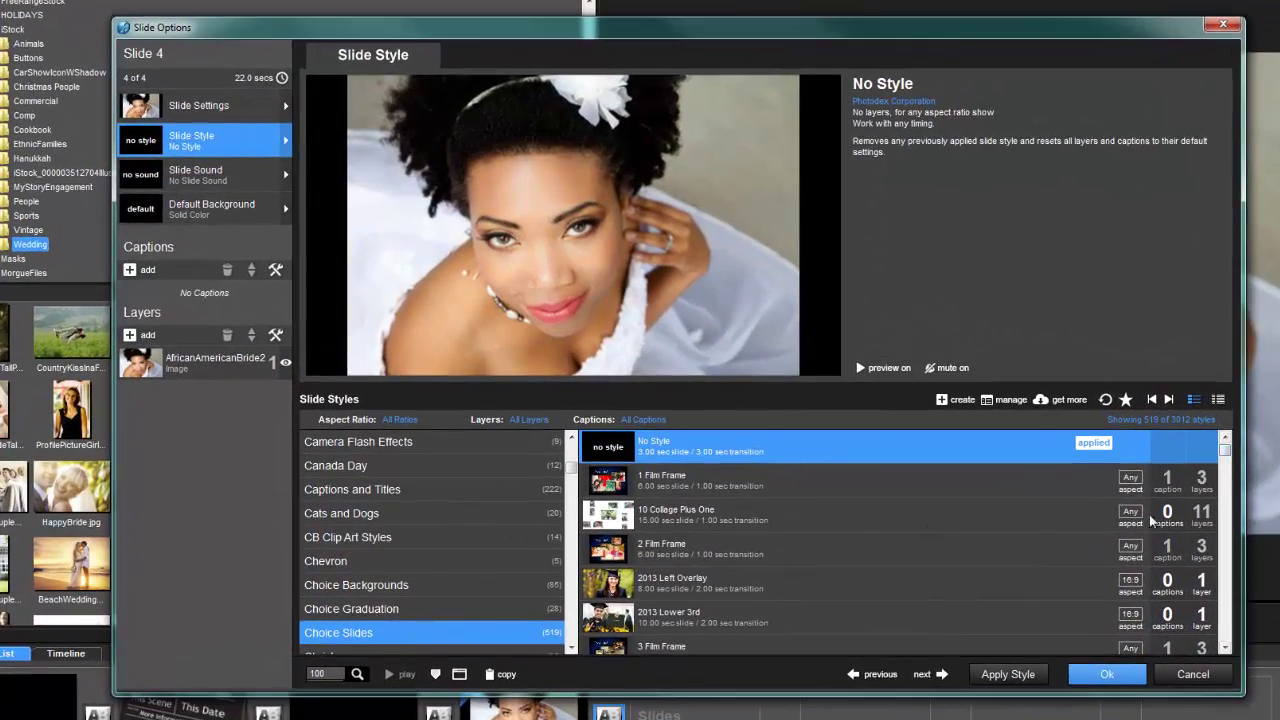
left_click_drag(1224, 449, 1228, 490)
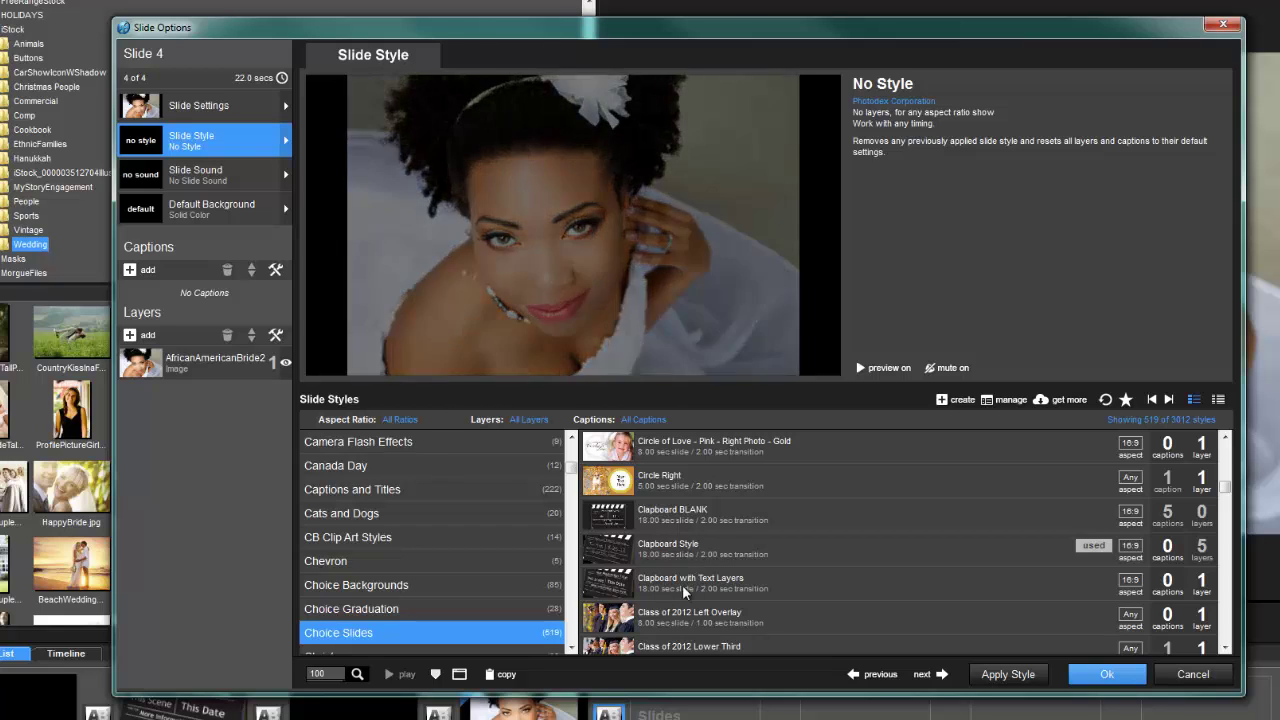
left_click(682, 584)
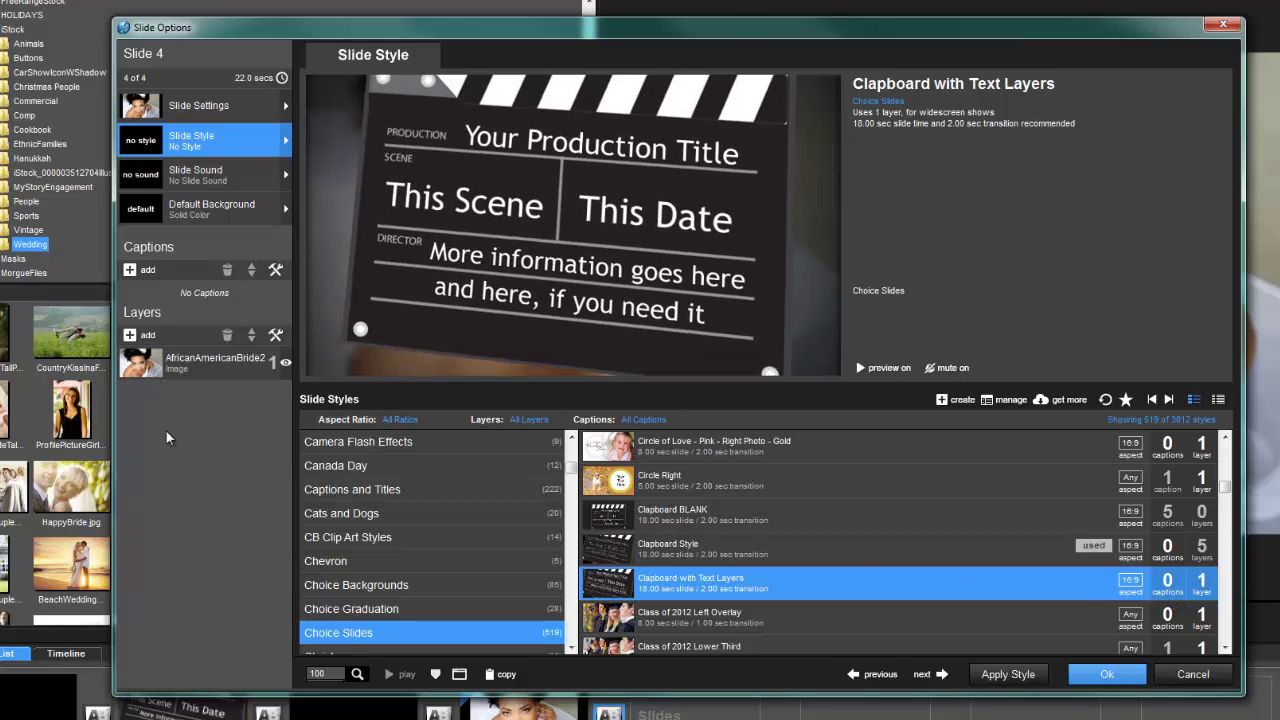
left_click(1012, 676)
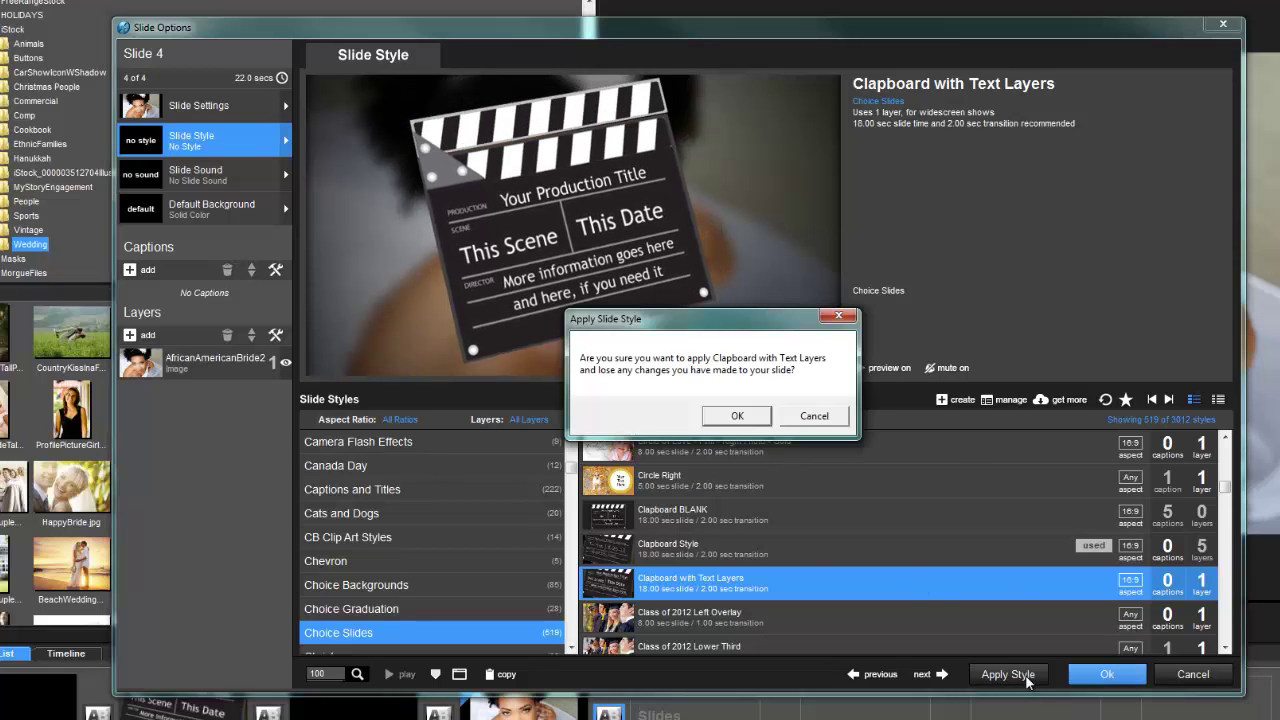
left_click(732, 416)
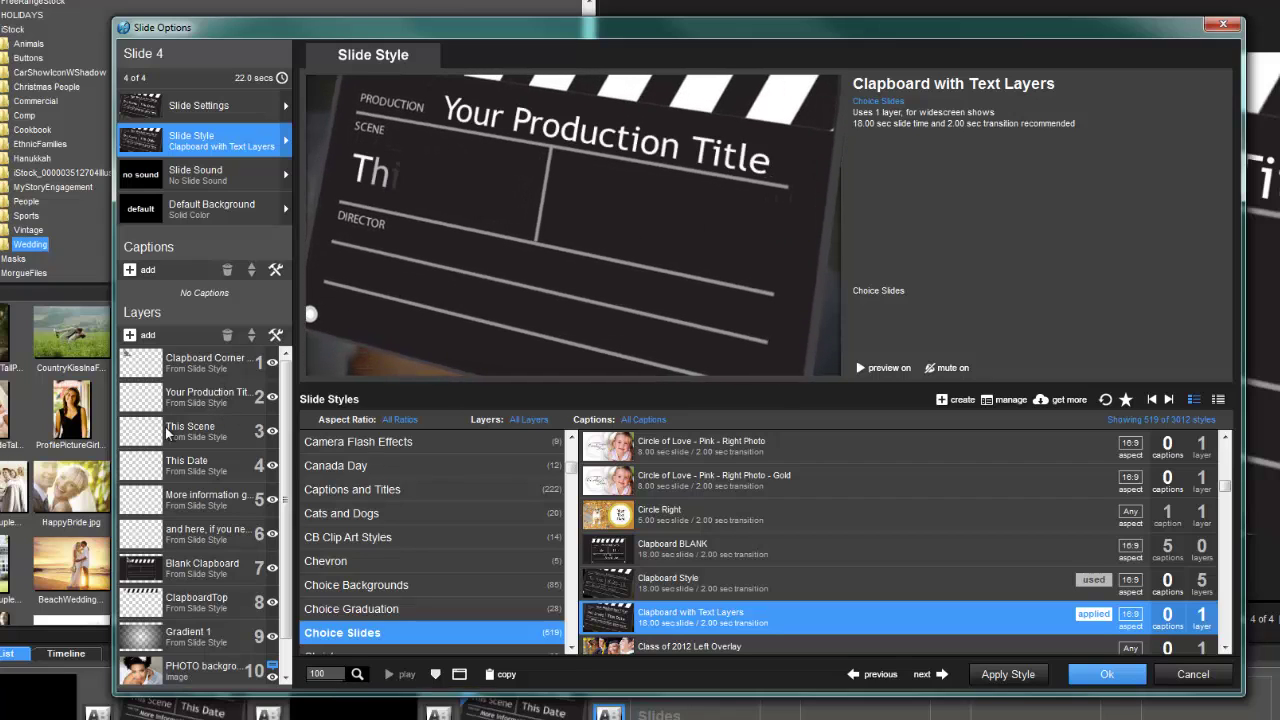
Replace the Your Production Title caption with the couple's names plus 'Wedding', fixing the 'Weding' typo
left_click(203, 395)
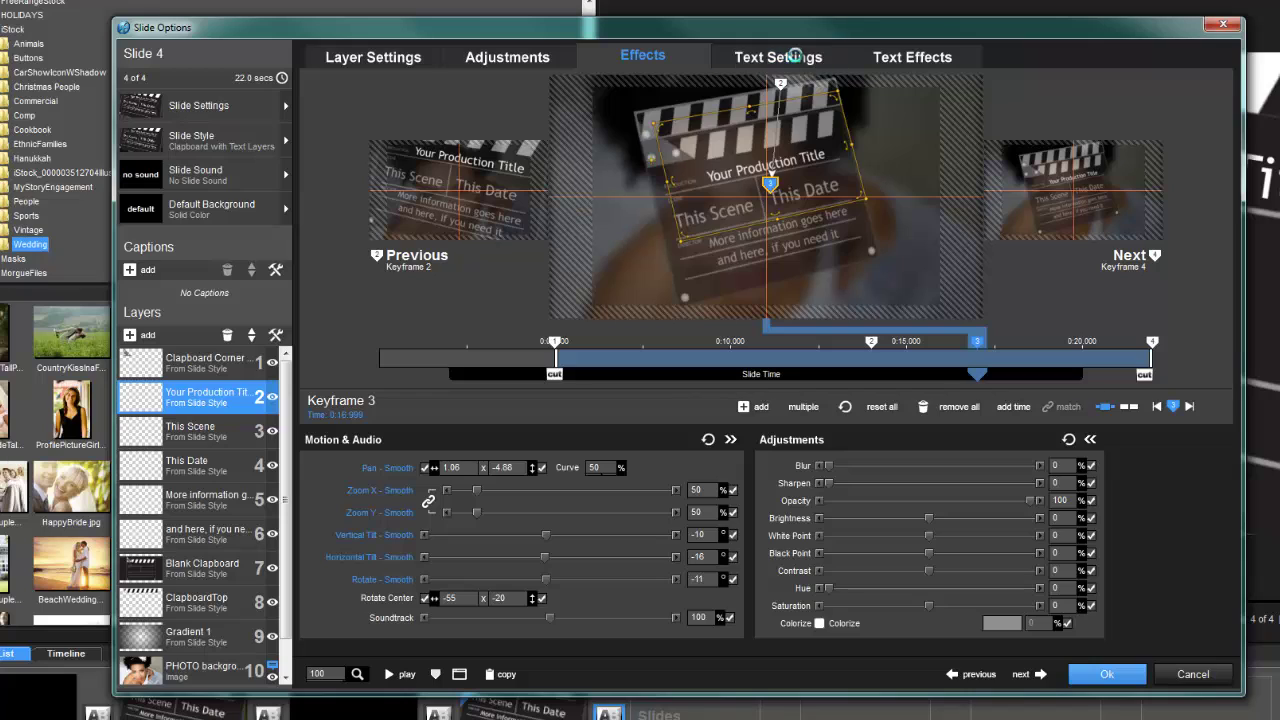
left_click(793, 57)
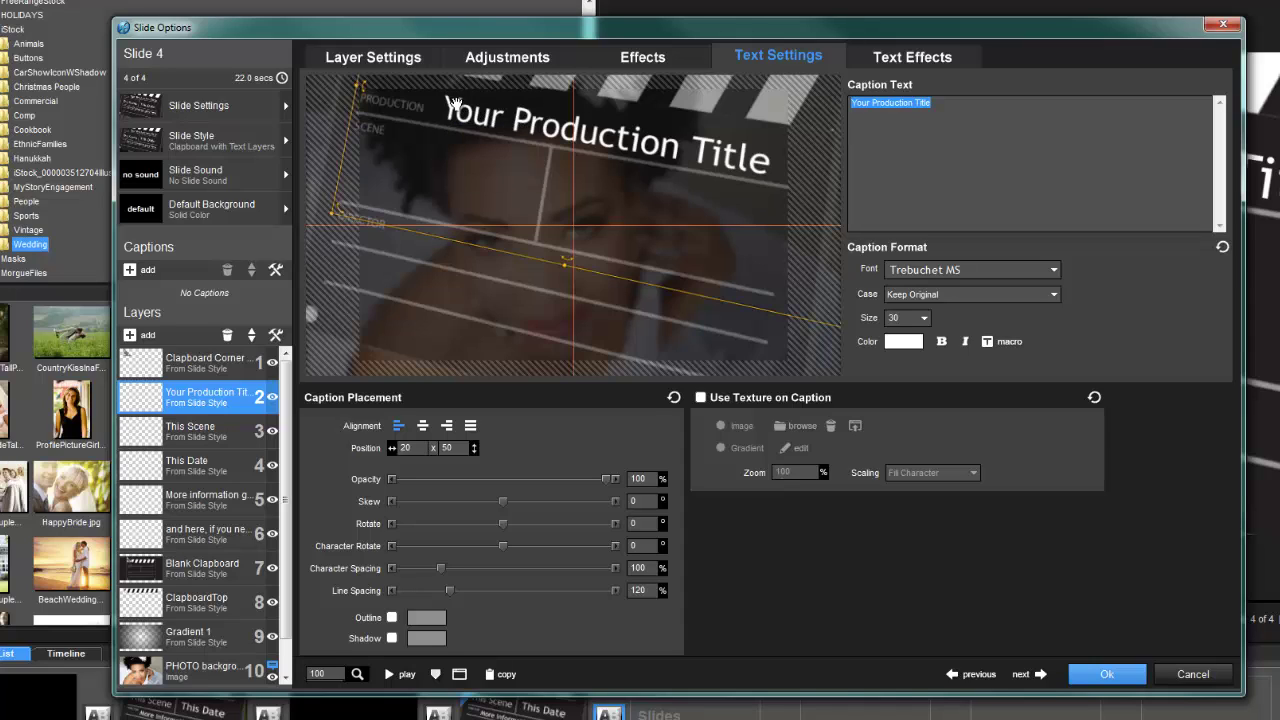
left_click(230, 426)
left_click(222, 403)
type("Amy a")
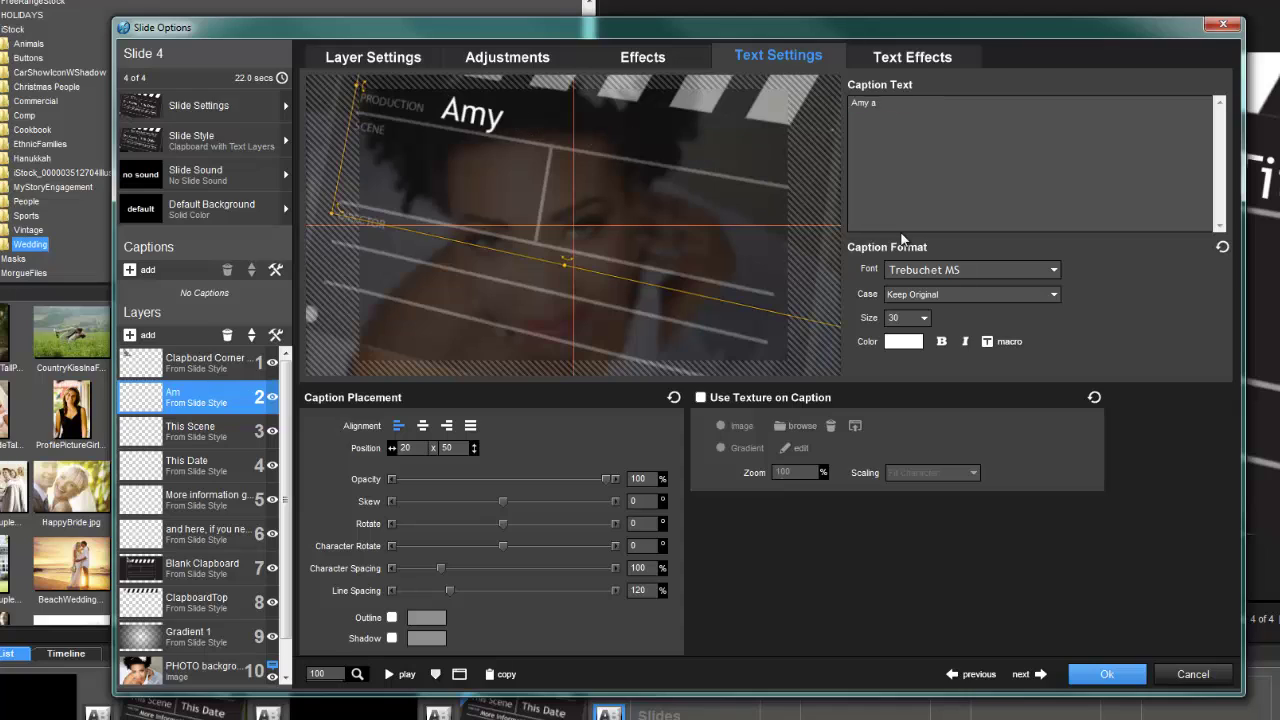
type("nd Brent's")
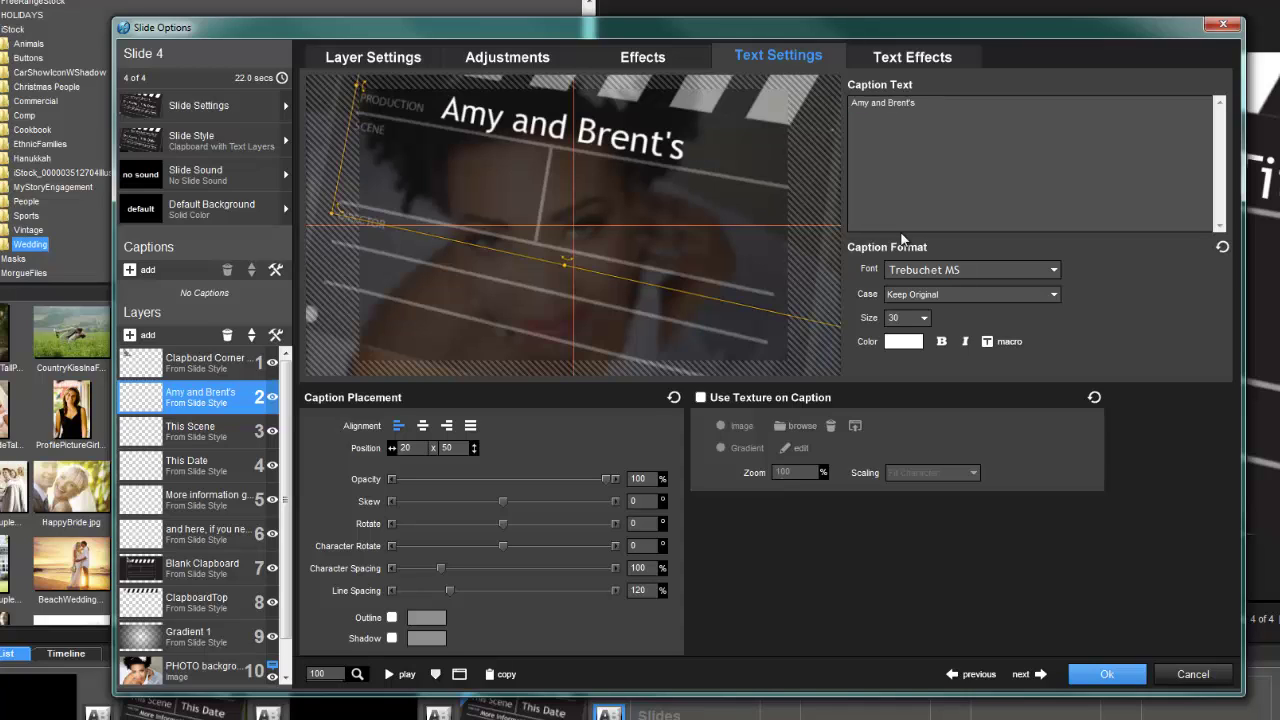
type(" Weding")
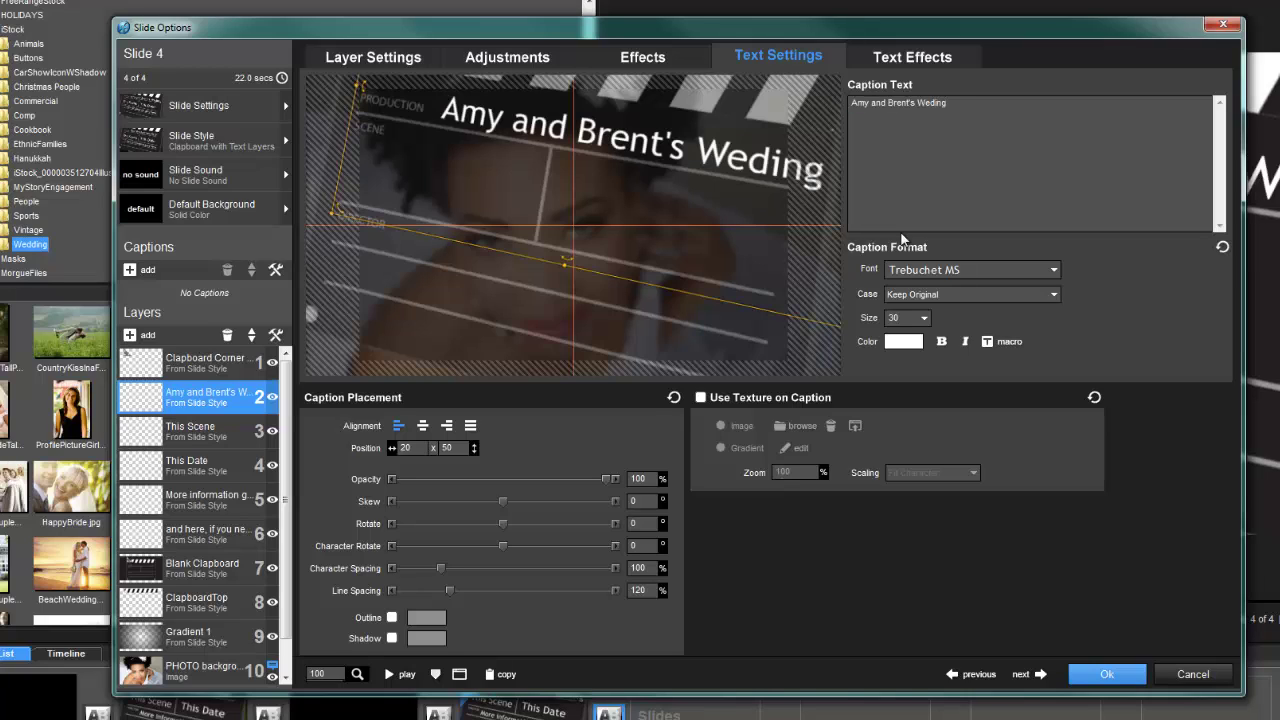
key("BackSpace")
key("BackSpace")
key("BackSpace")
type("ding")
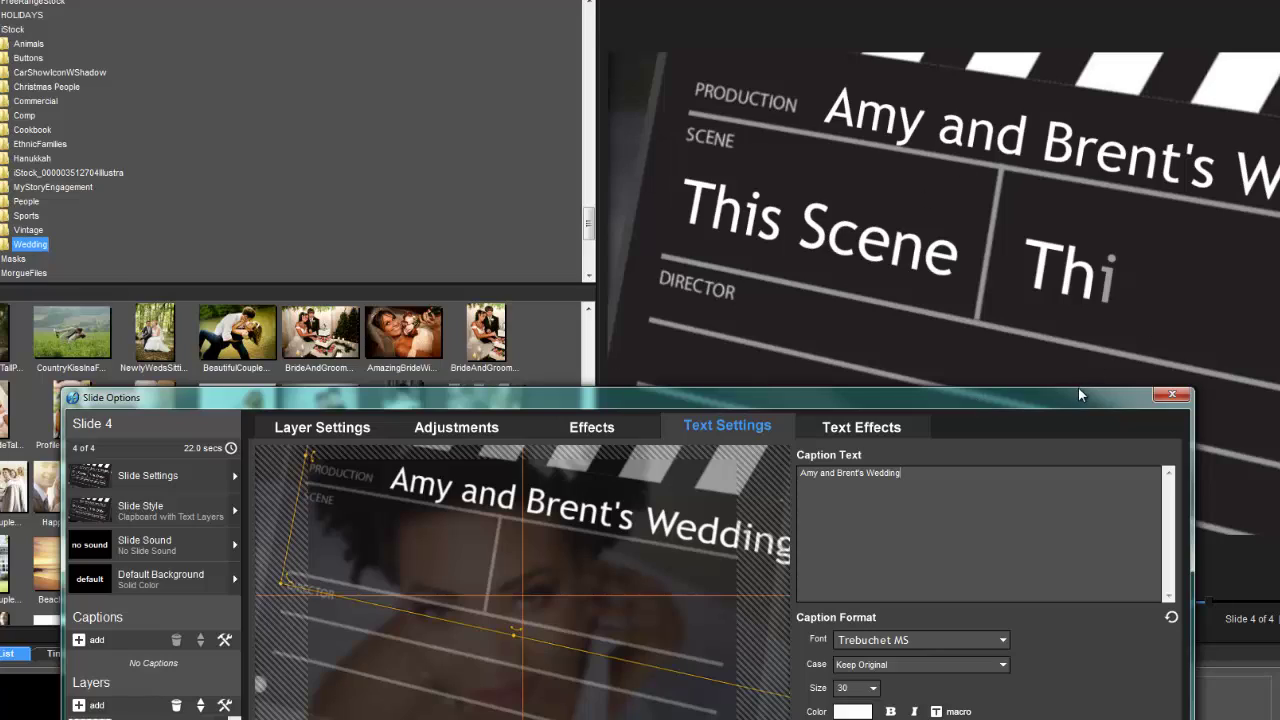
Set the wedding title caption's font size to 24
left_click_drag(1071, 396, 1078, 62)
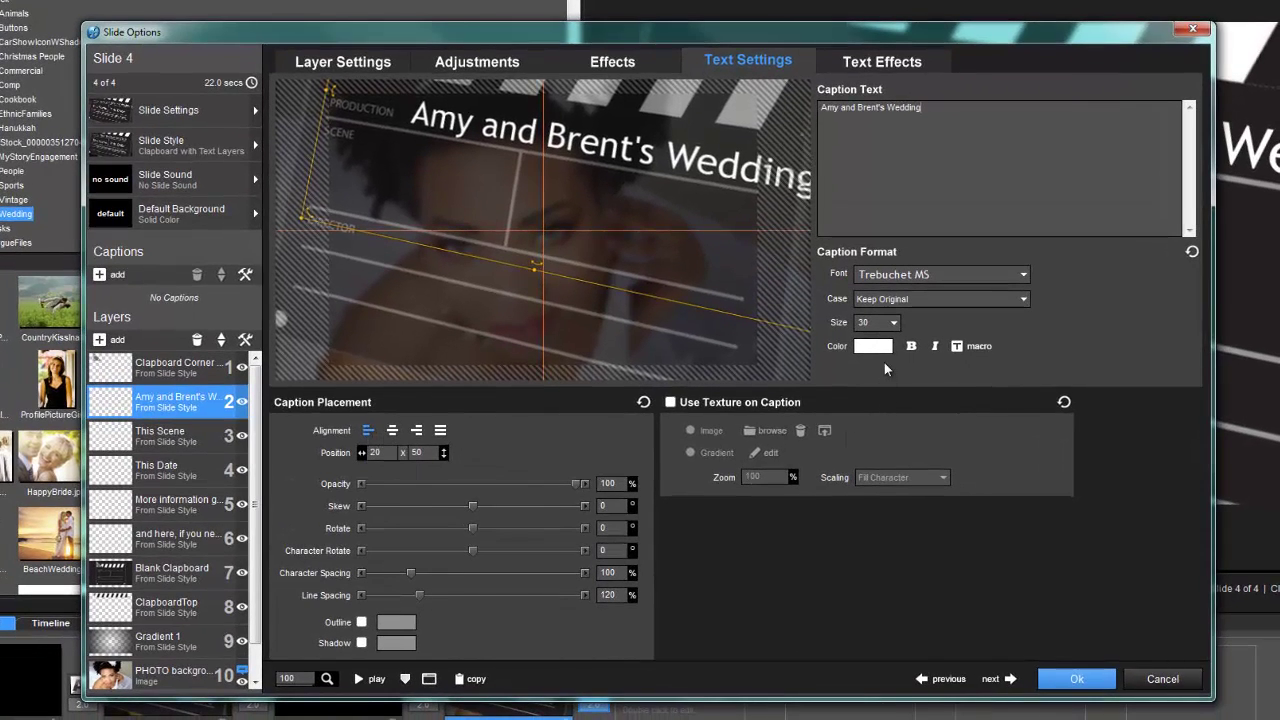
left_click(893, 322)
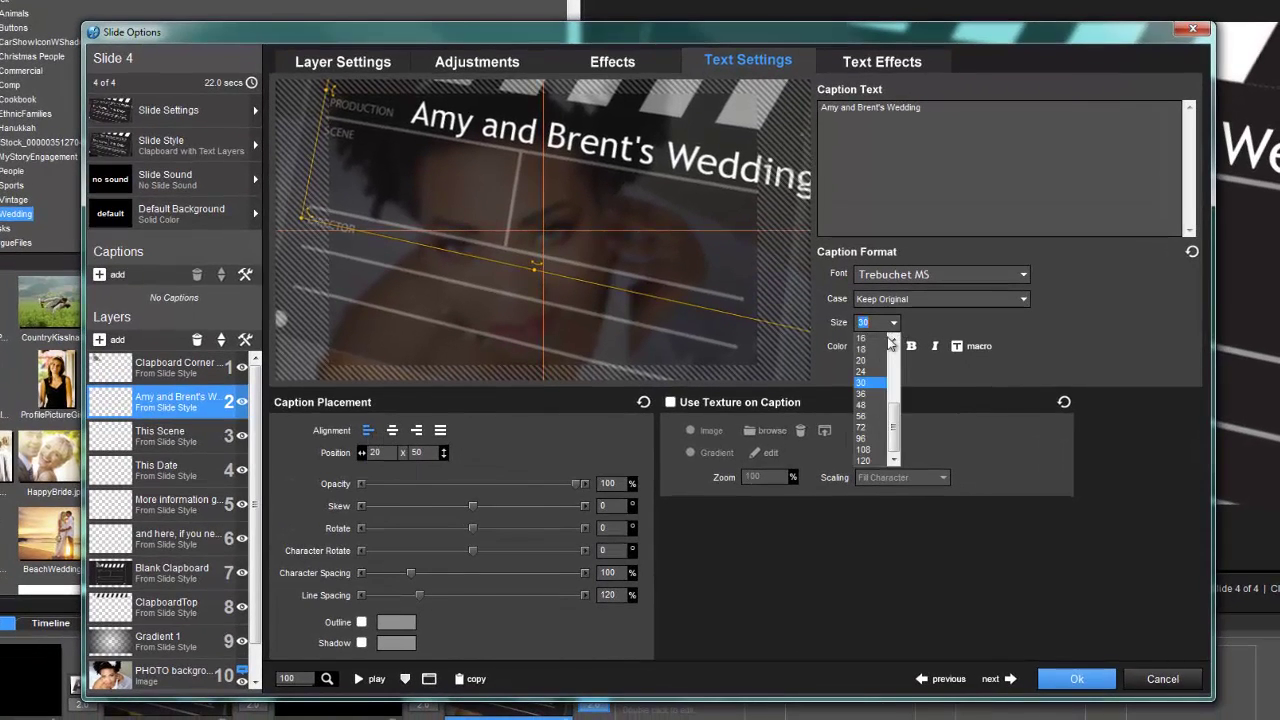
left_click(878, 366)
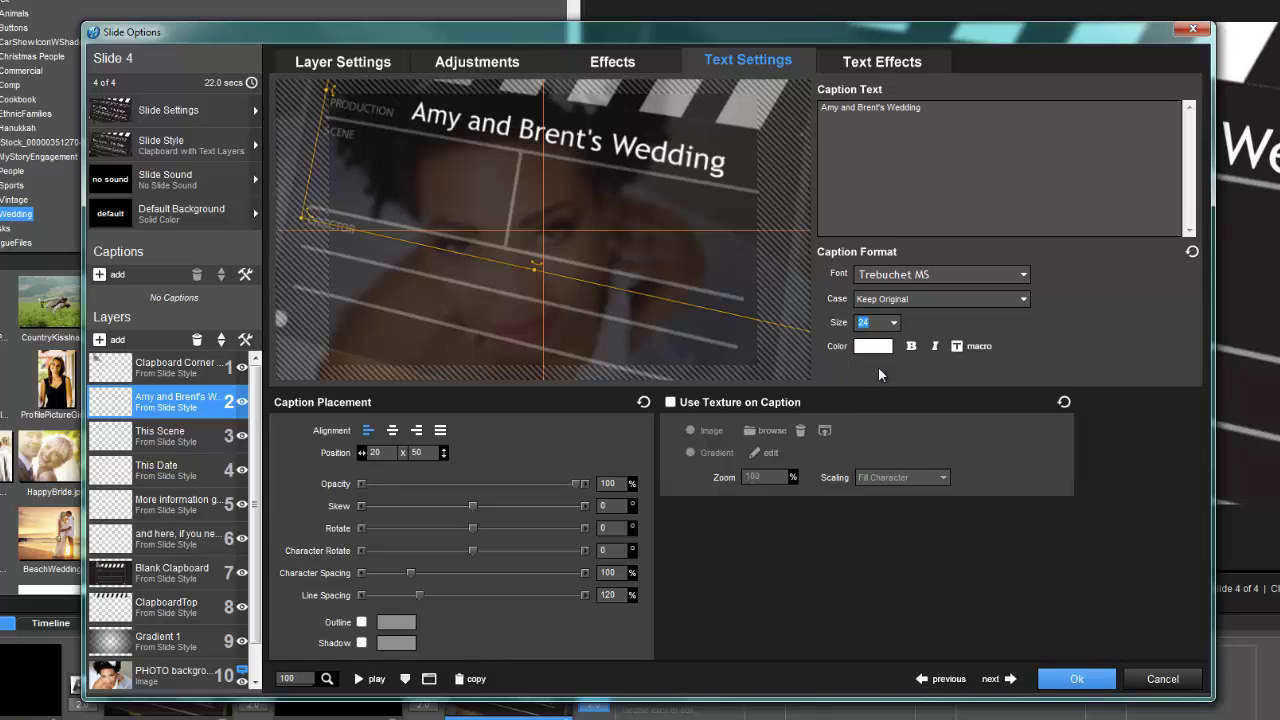
Show the title caption's keyframe motion settings, checking its second keyframe
left_click(855, 62)
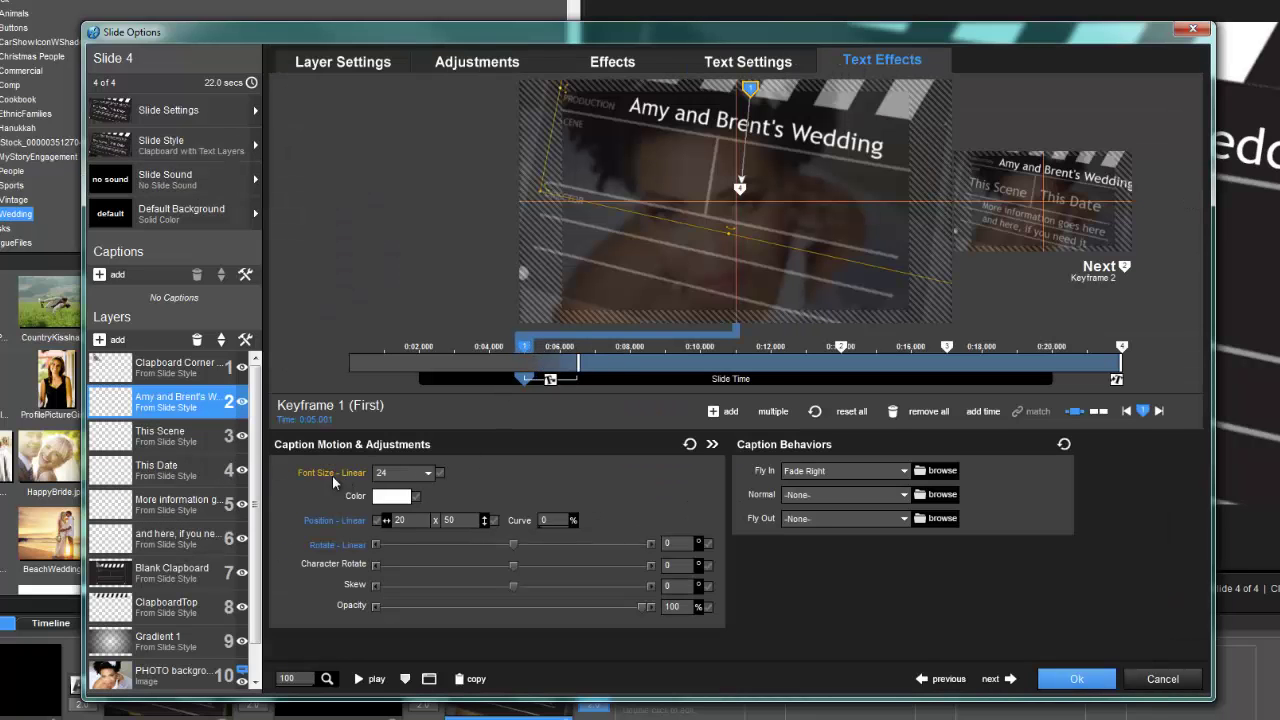
left_click(842, 348)
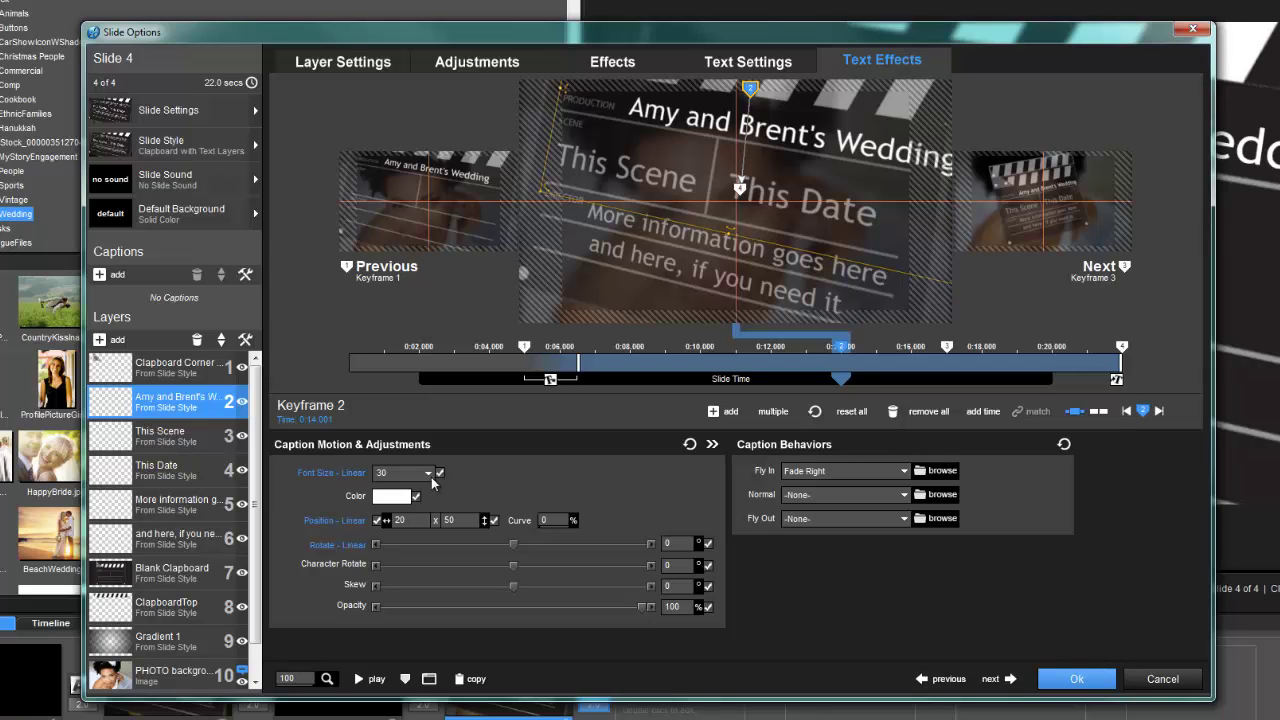
left_click(793, 64)
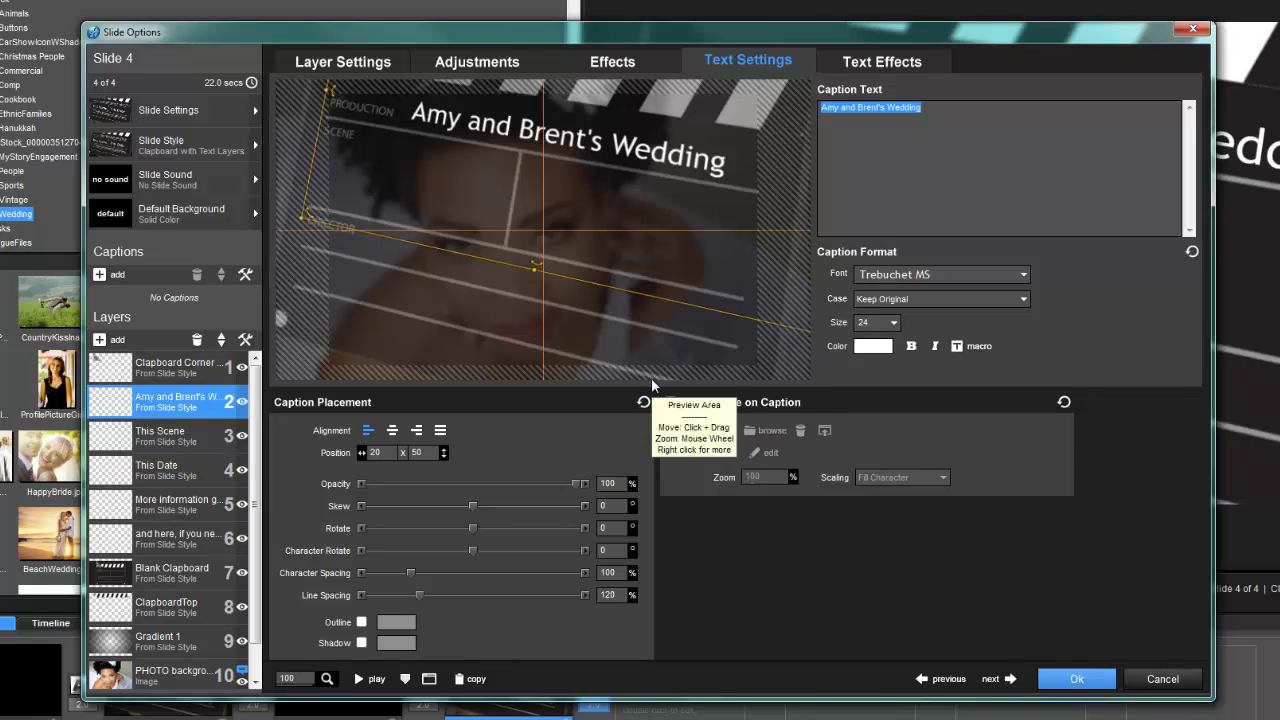
left_click(893, 63)
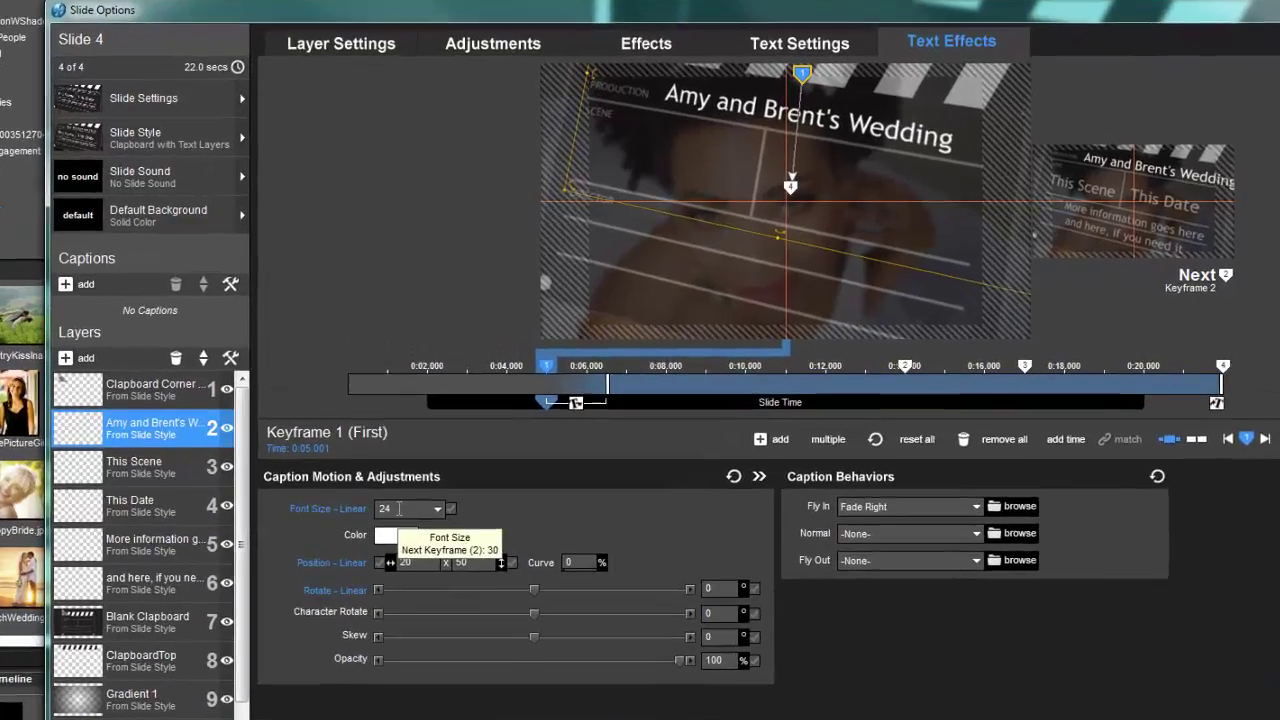
Copy the title caption's size 24 to all its keyframes and verify keyframes 2 and 3
right_click(399, 508)
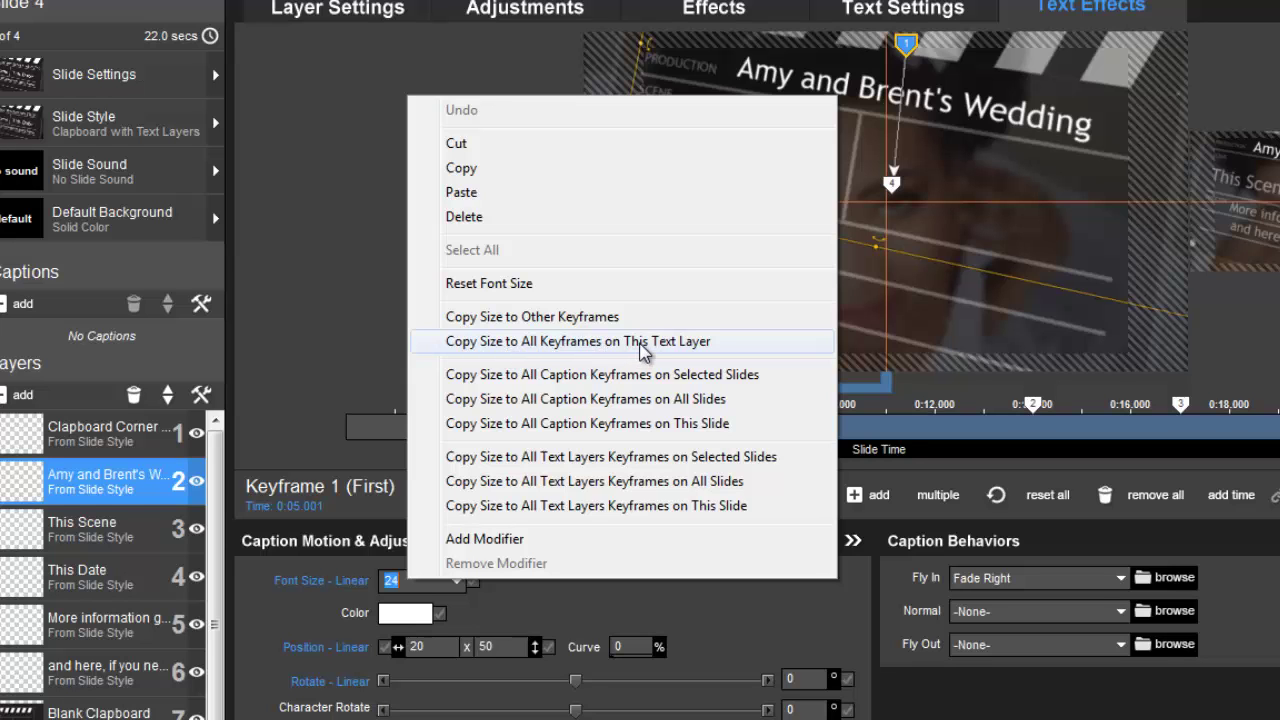
left_click(637, 345)
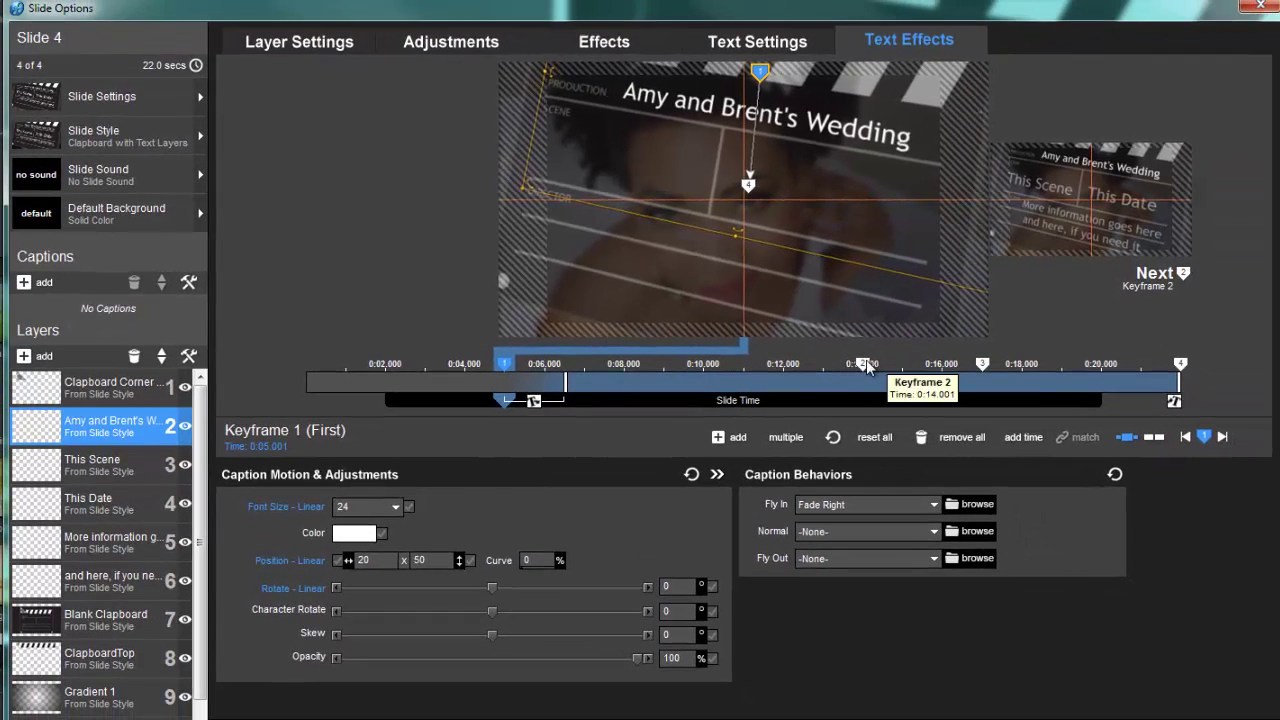
left_click(863, 365)
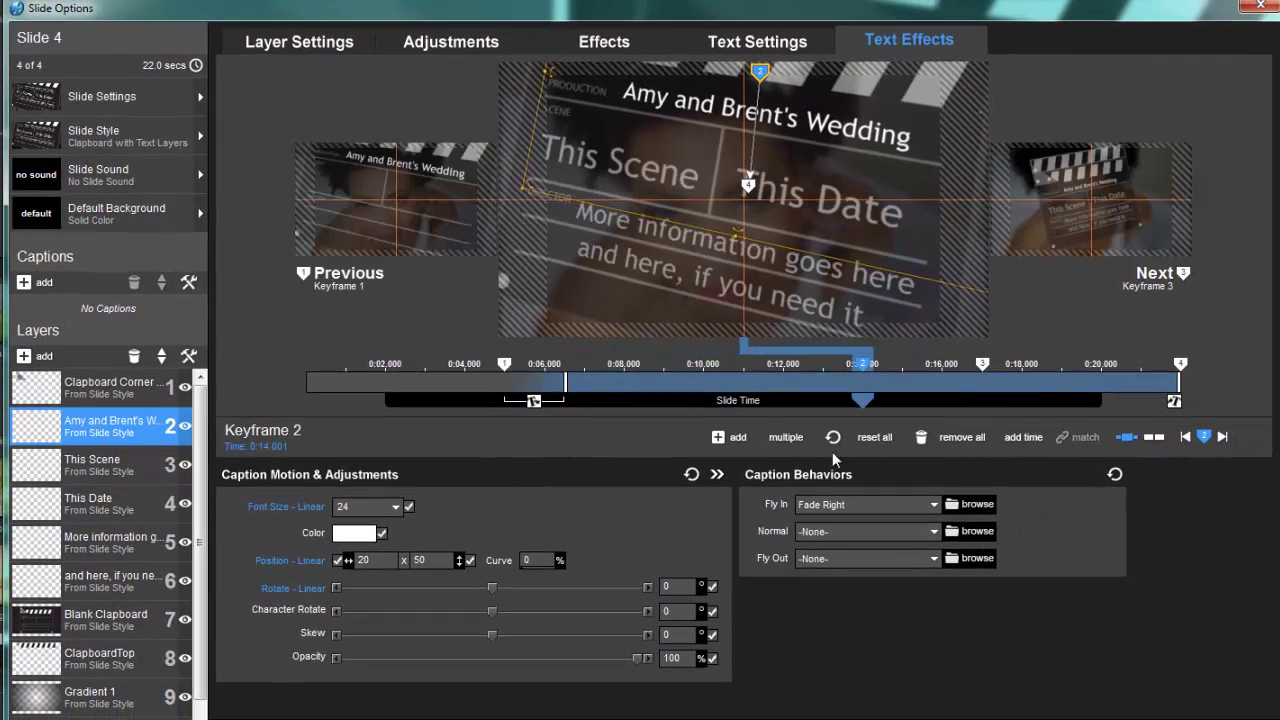
left_click(982, 365)
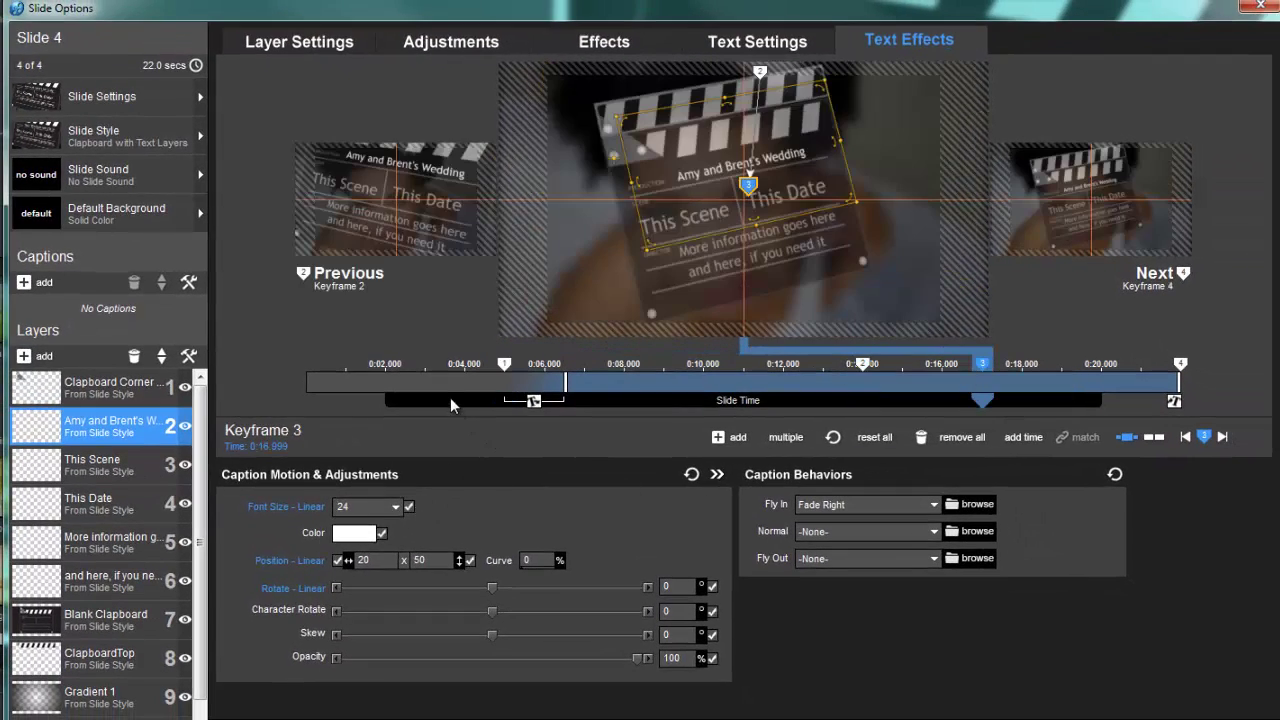
Scrub the clapboard animation preview to about 0:13.9, then return to the caption's text settings
mouse_move(494, 402)
left_mouse_down()
mouse_move(739, 409)
mouse_move(1006, 445)
mouse_move(781, 440)
mouse_move(959, 439)
mouse_move(830, 438)
mouse_move(990, 420)
left_mouse_up()
left_click(612, 42)
left_click_drag(612, 400, 950, 432)
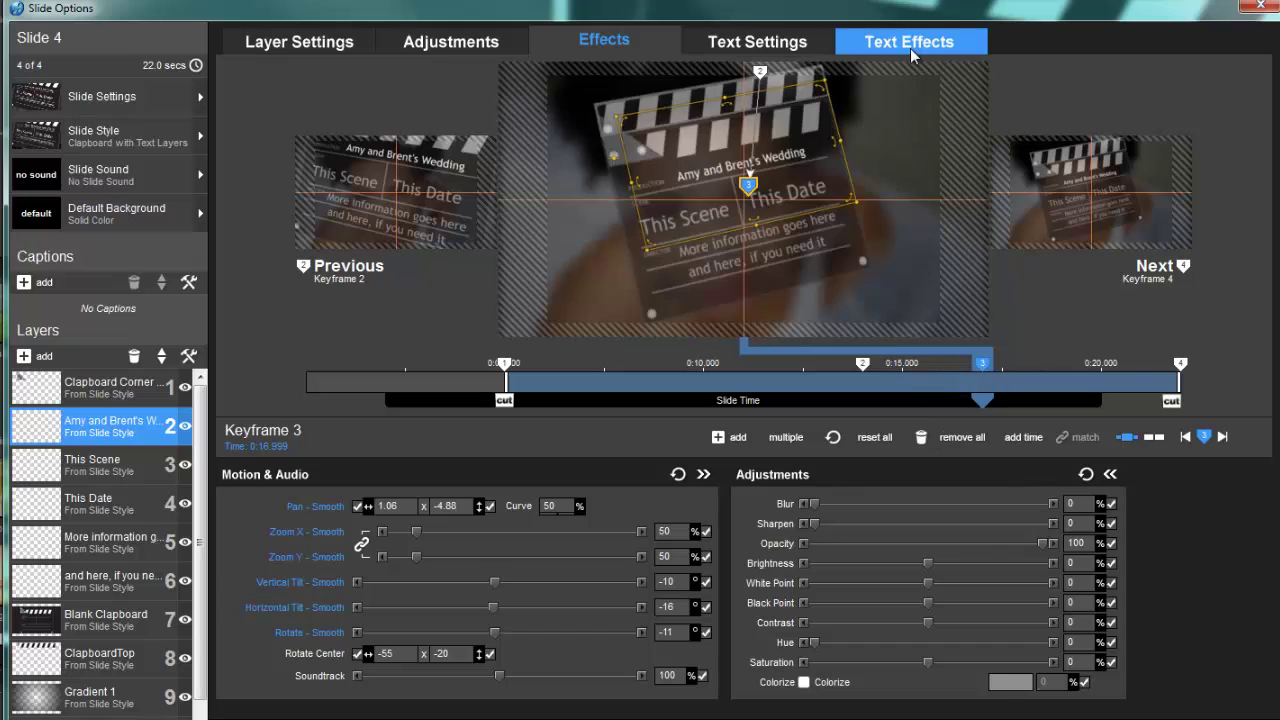
left_click(875, 42)
left_click(794, 42)
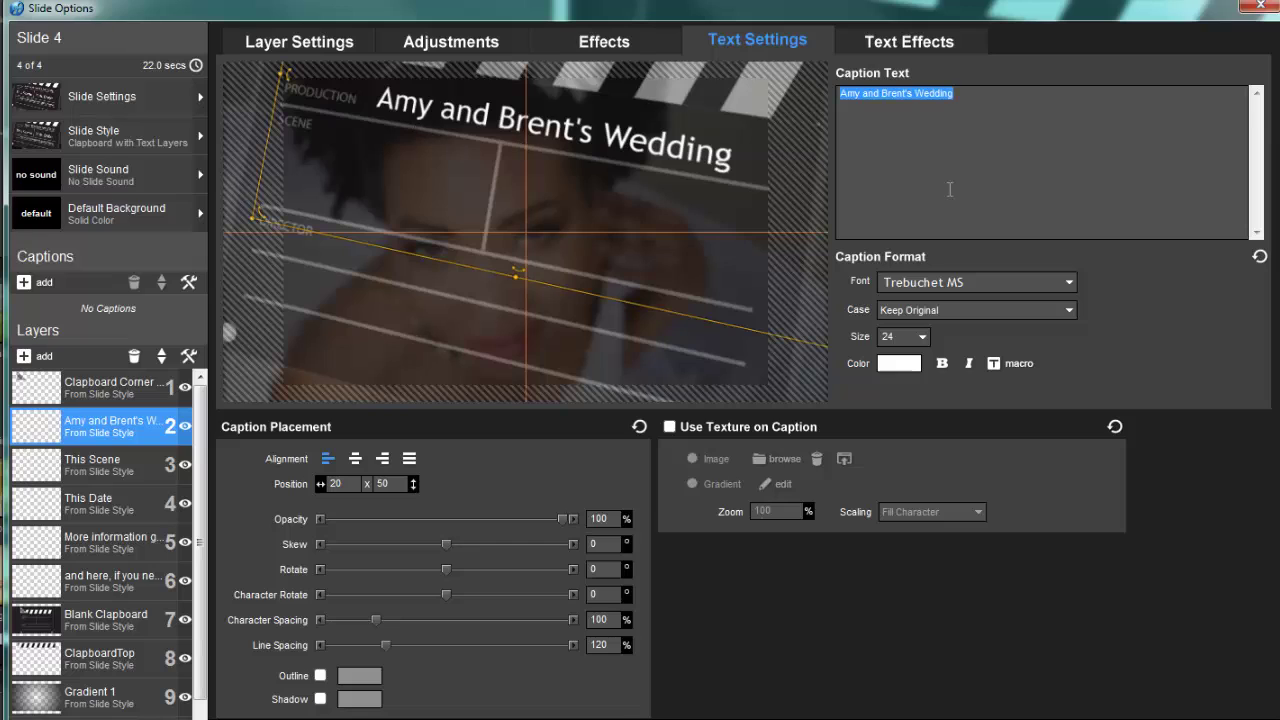
Restyle the This Scene caption as 'The Dress' in Tangerine at size 36
left_click(118, 474)
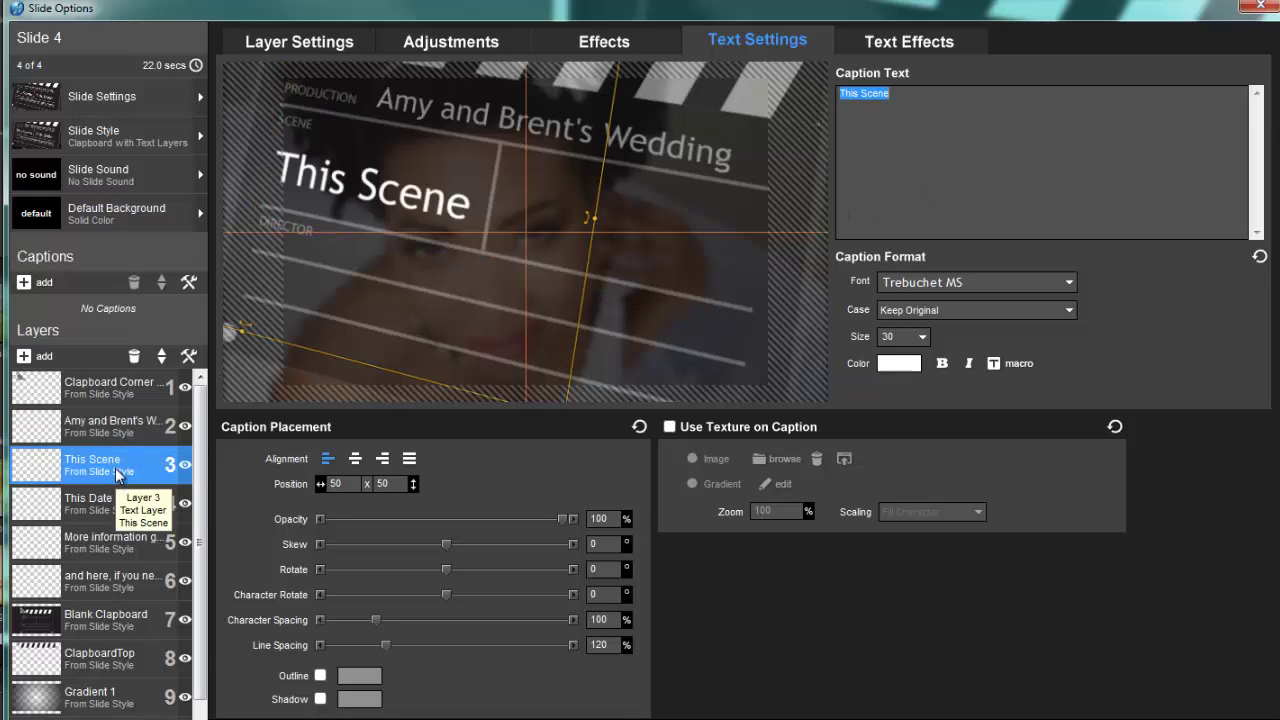
left_click(1069, 283)
left_click_drag(1073, 418, 1071, 410)
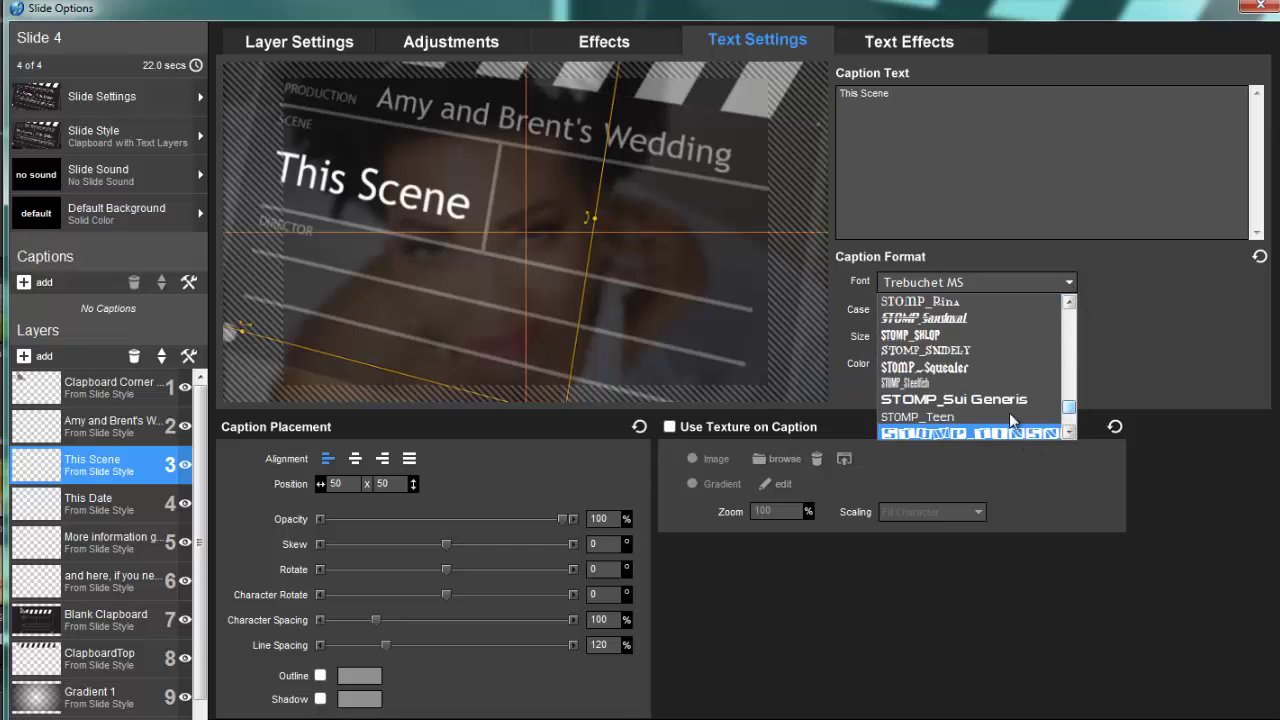
scroll(985, 286, "up", 10)
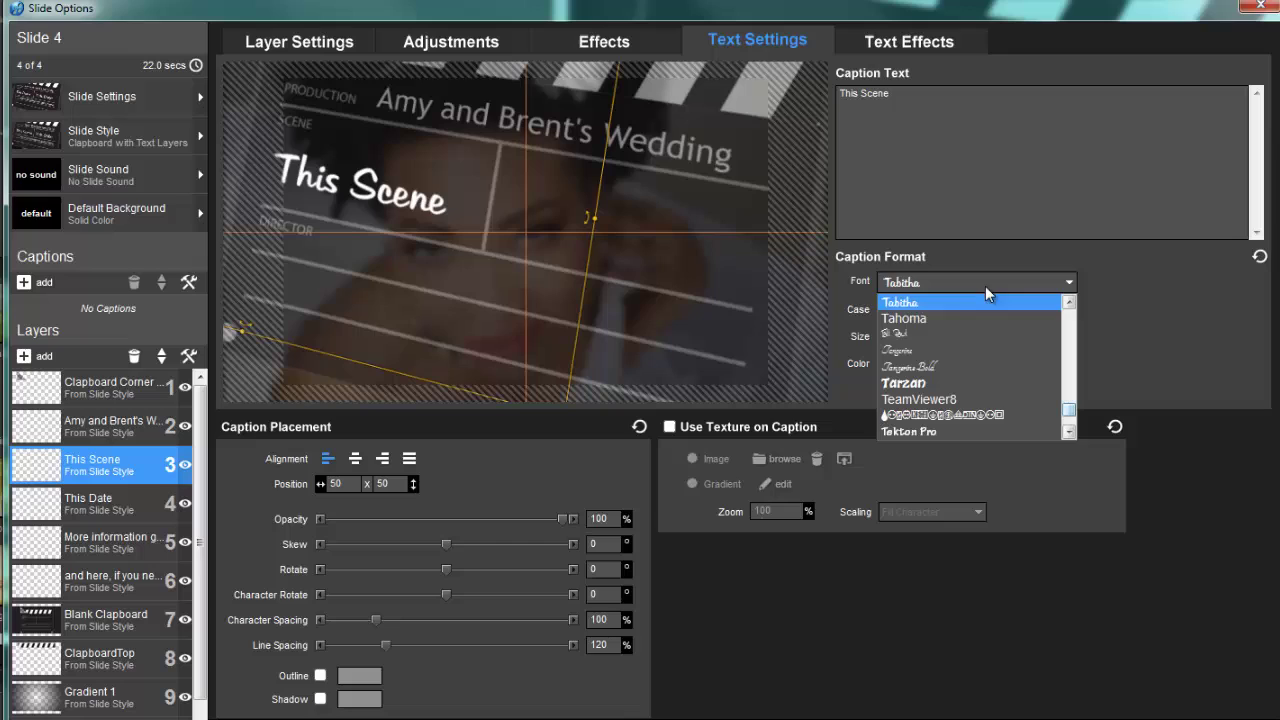
left_click(951, 350)
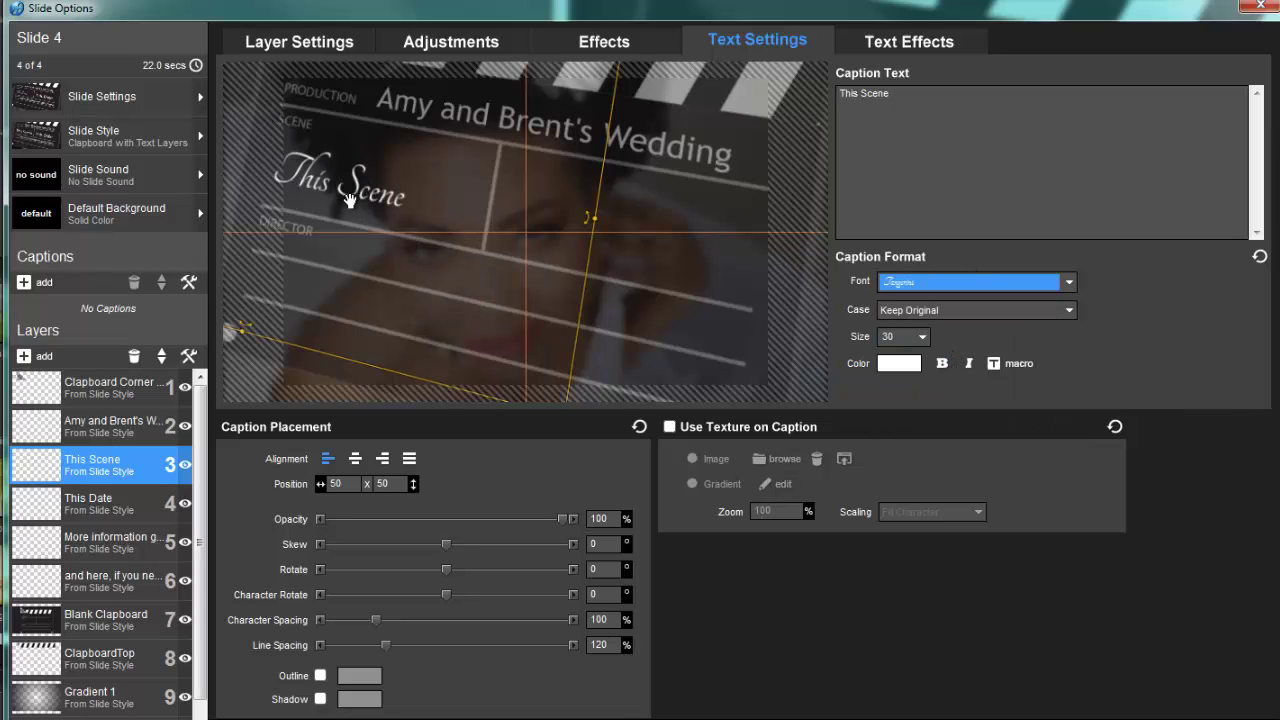
left_click(910, 92)
key("ctrl+a")
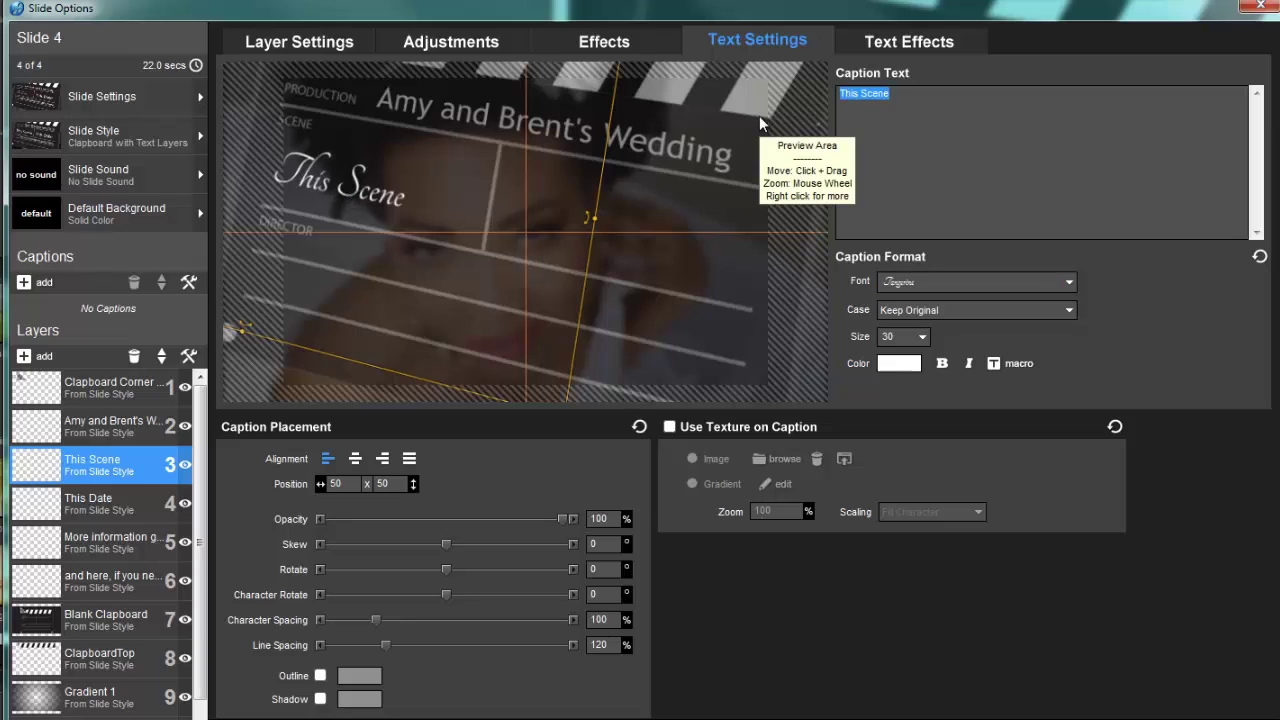
type("The Dress")
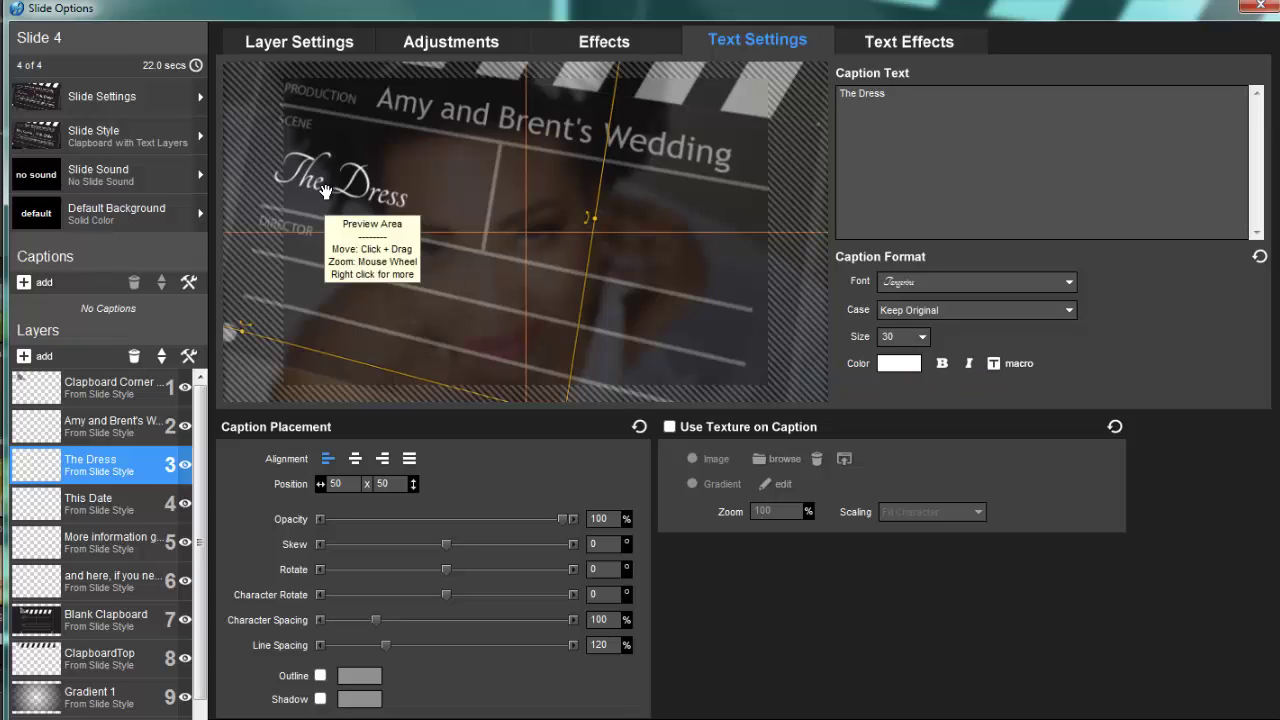
left_click(922, 337)
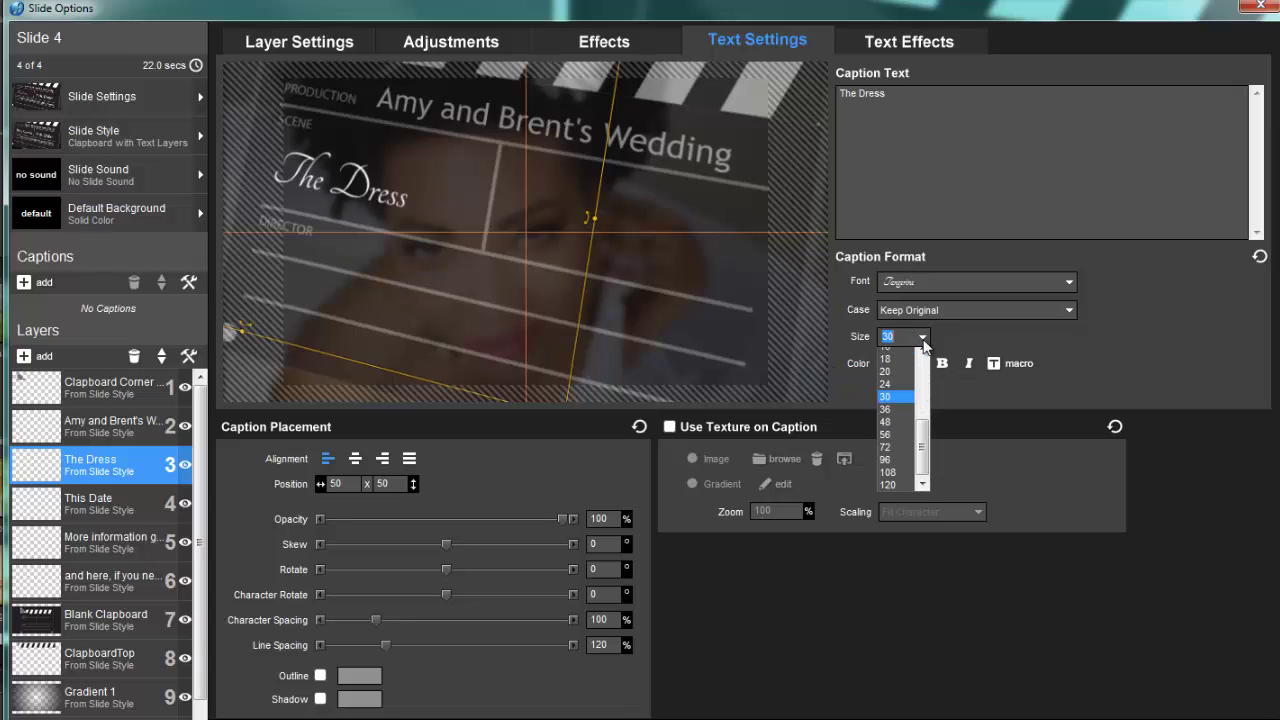
left_click(903, 418)
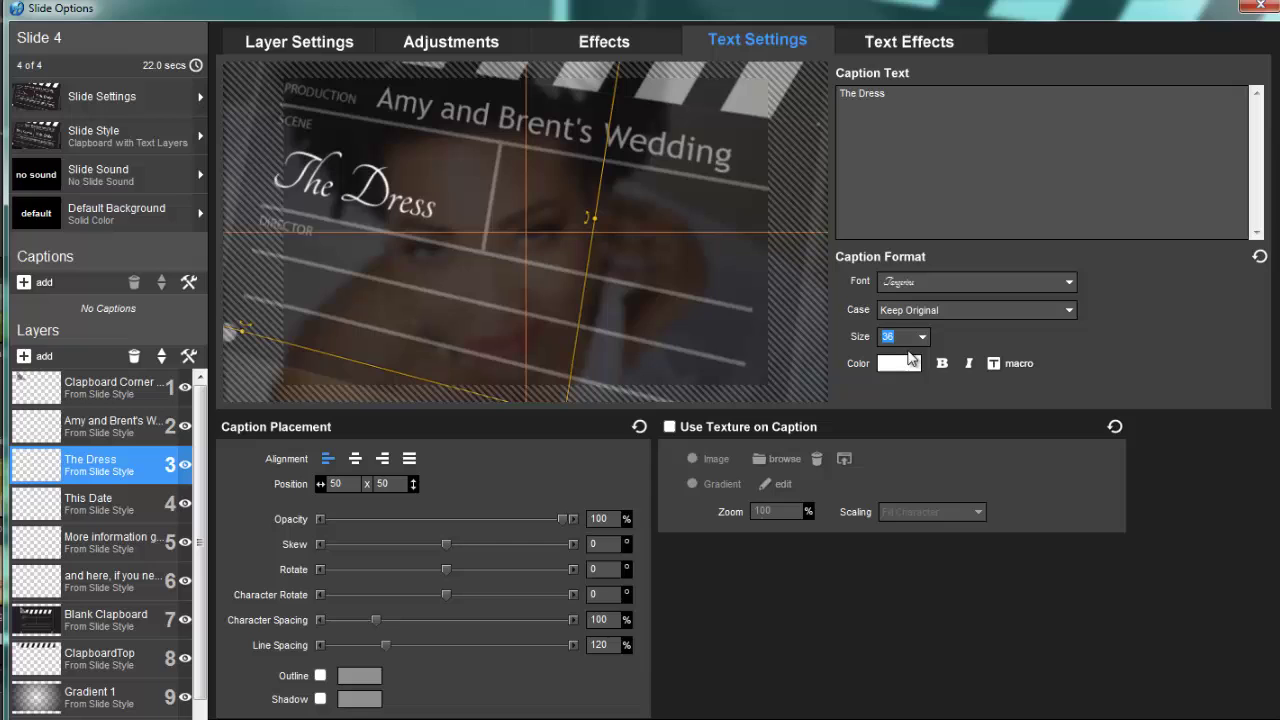
Copy The Dress caption's size 36 to all its keyframes, then select the wedding title caption
left_click(905, 41)
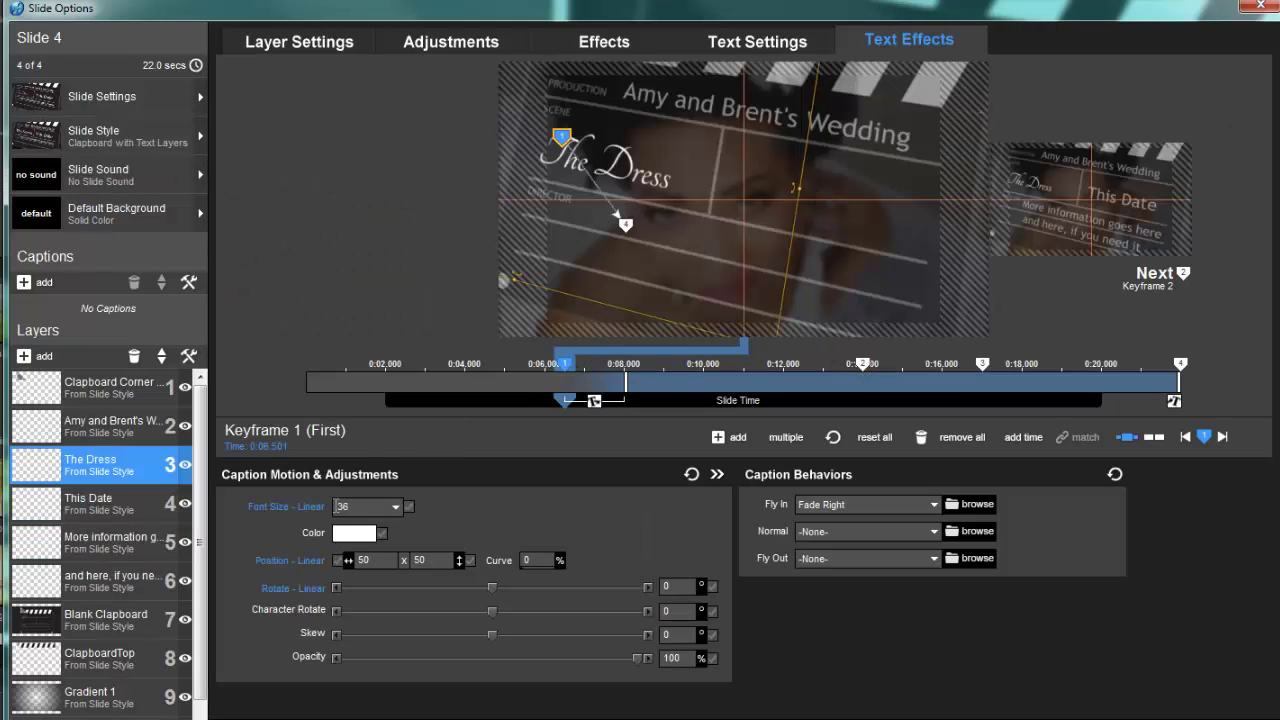
left_click(862, 364)
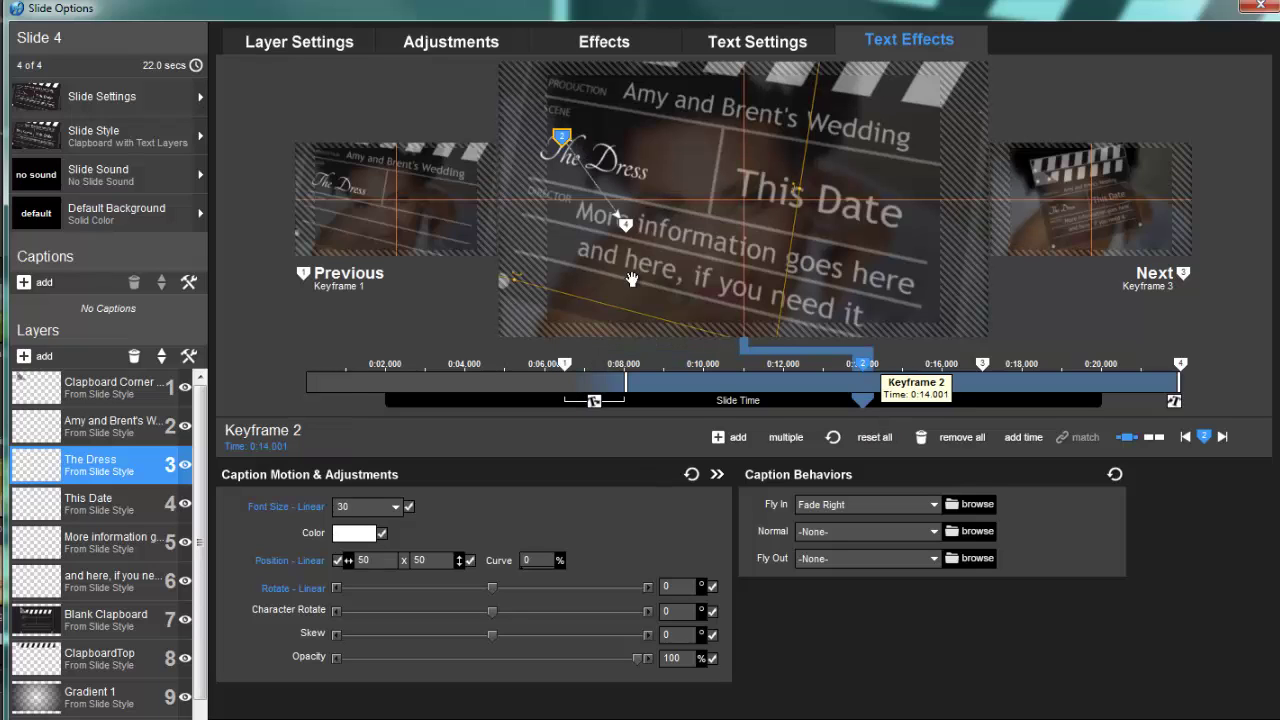
left_click(565, 364)
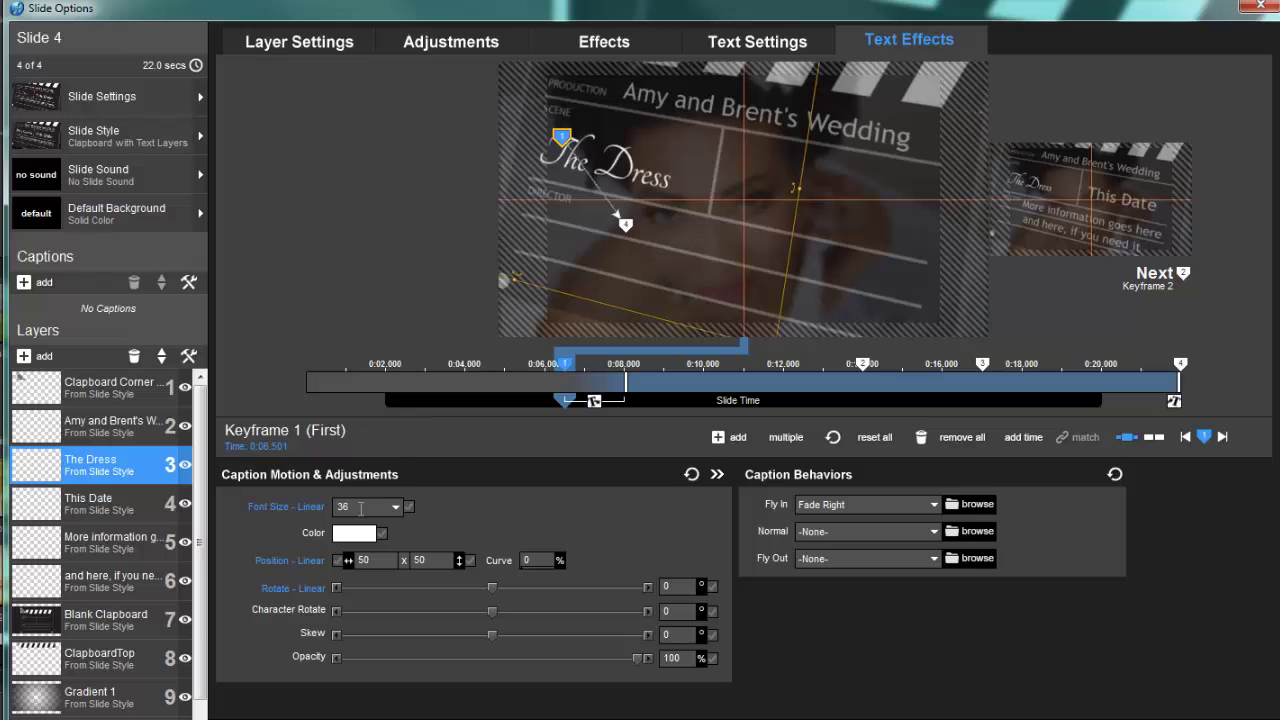
right_click(361, 507)
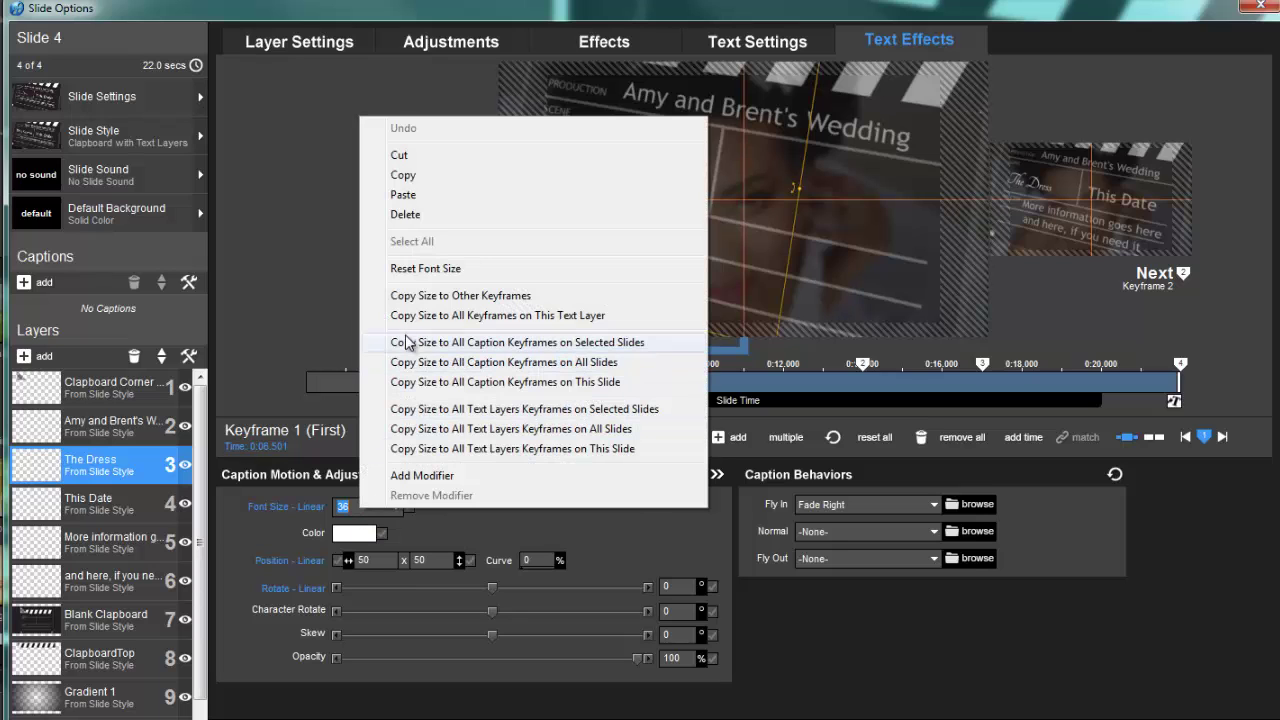
left_click(483, 316)
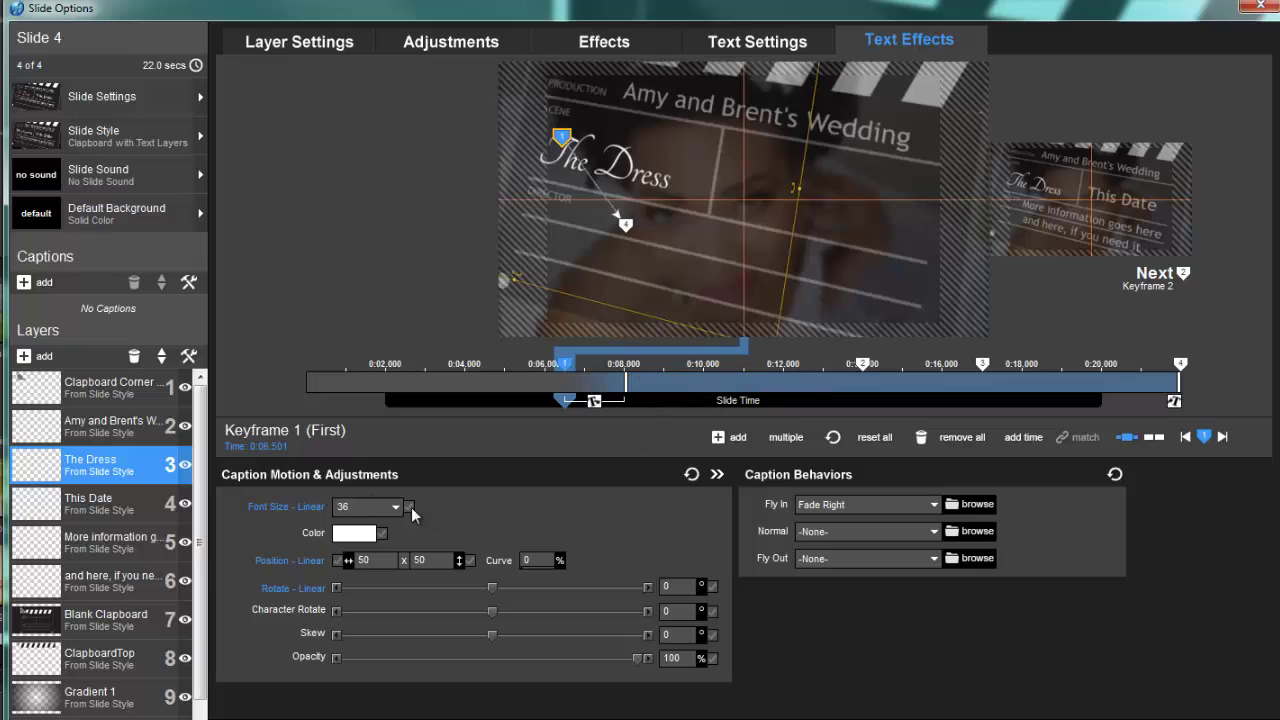
left_click(124, 433)
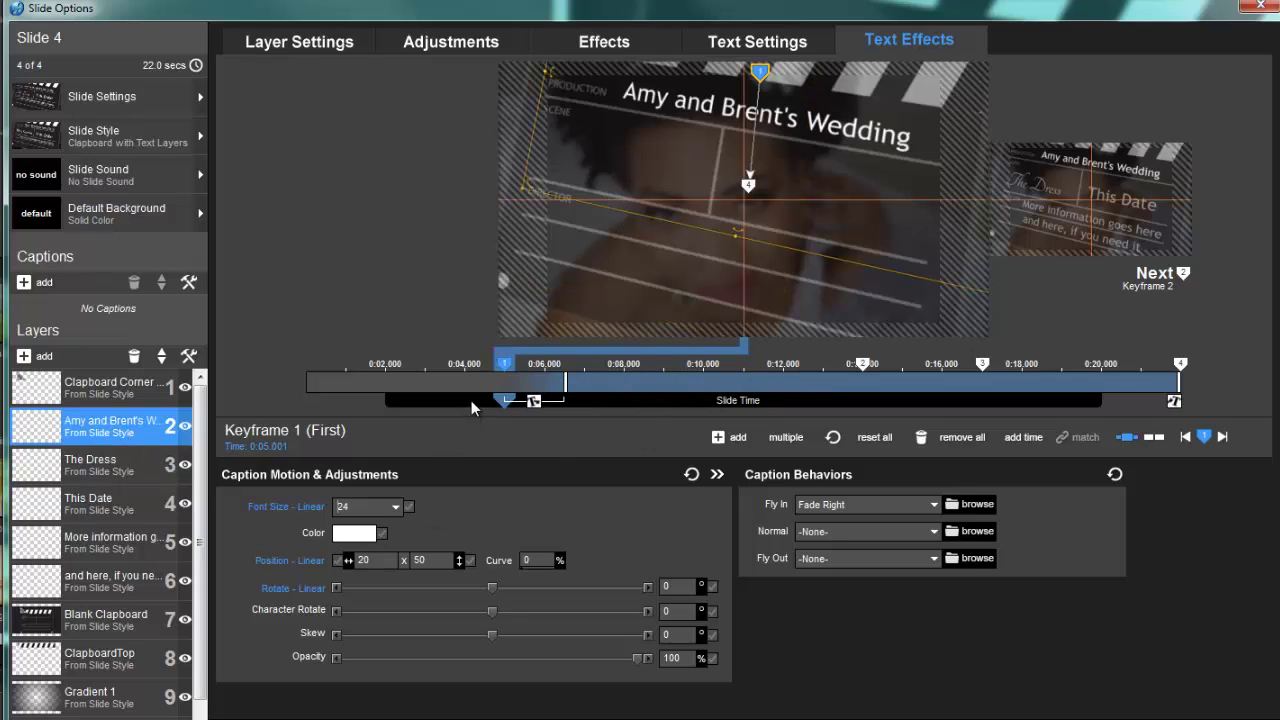
right_click(352, 506)
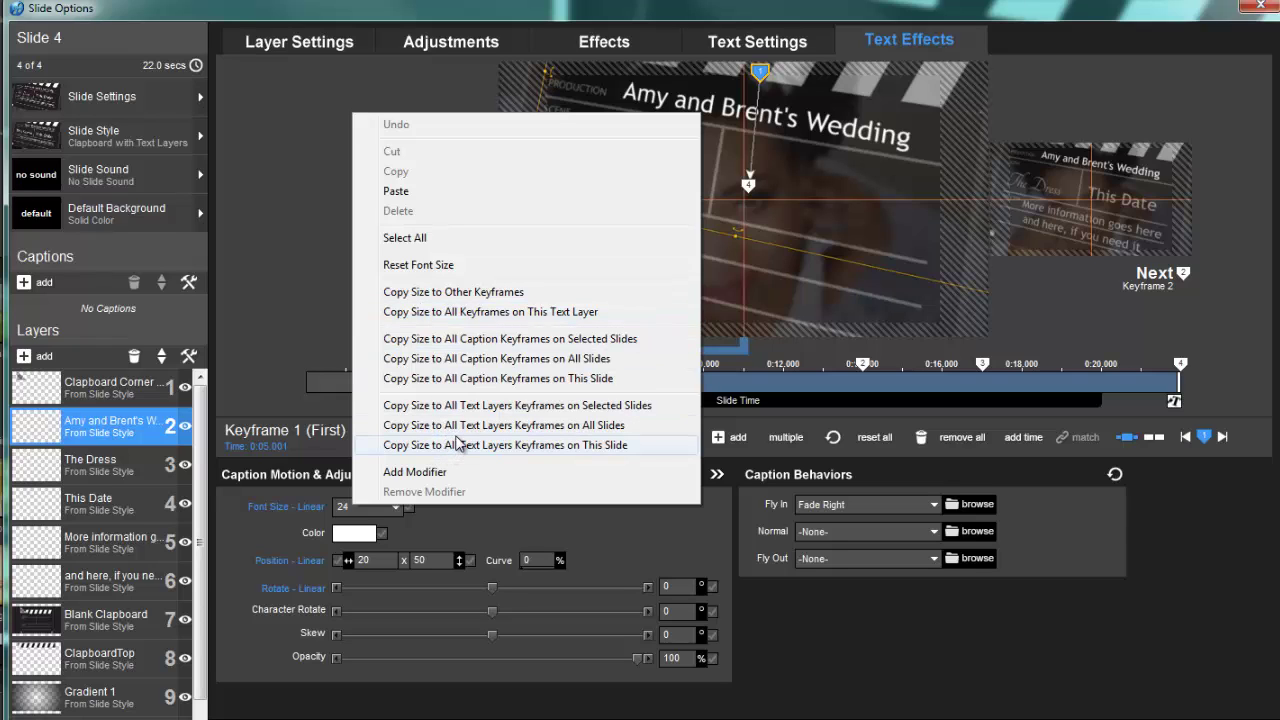
Replace the mistyped 'Septemb' in layer 3's caption text with 'The Dress'
left_click(346, 408)
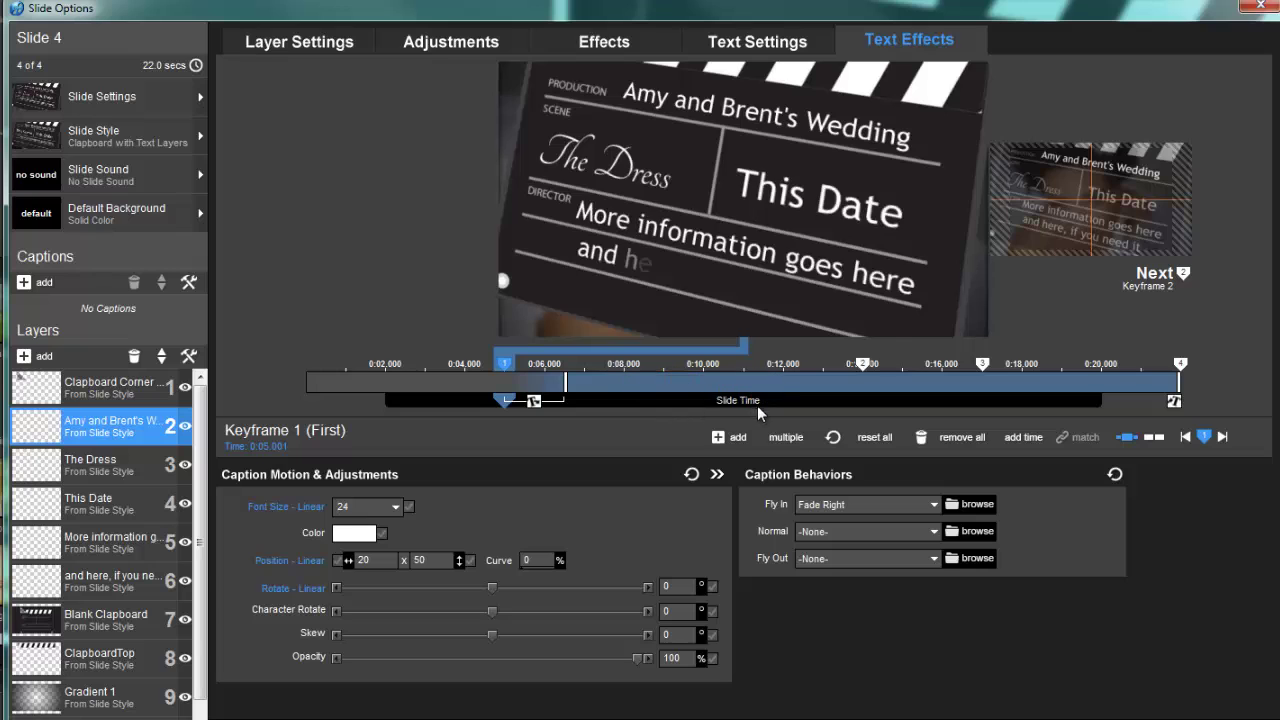
left_click(125, 460)
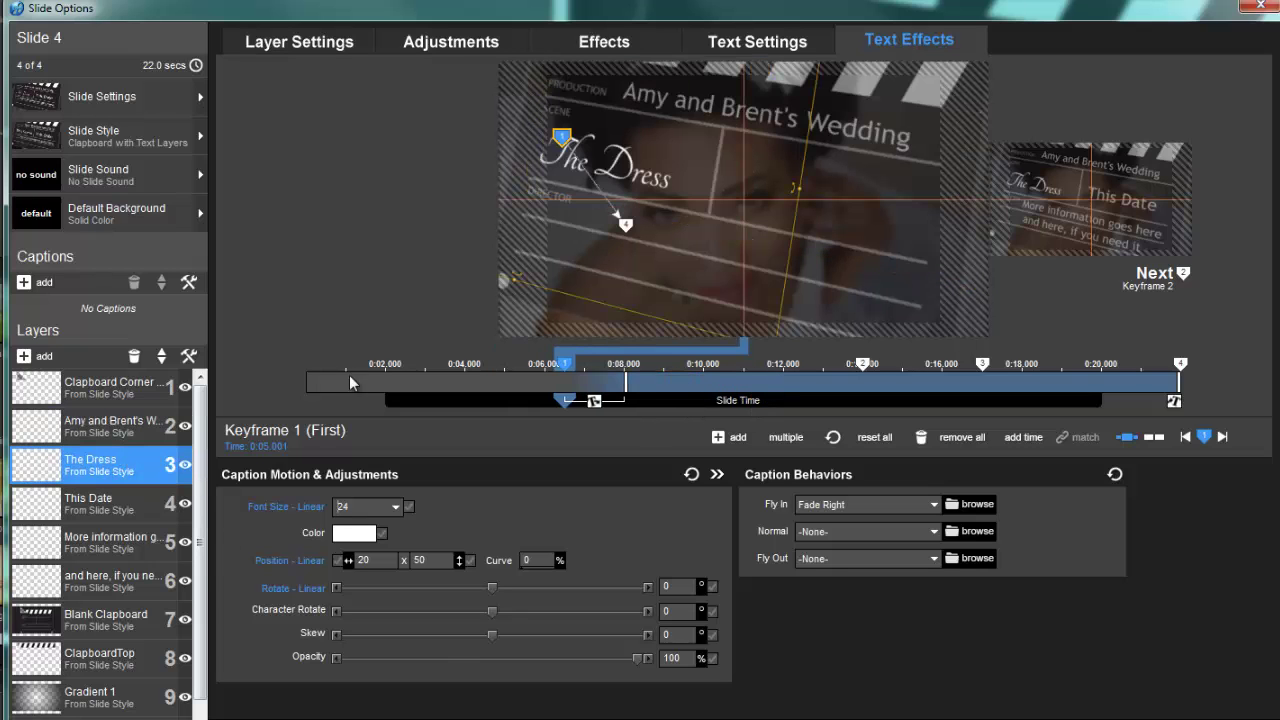
left_click(728, 40)
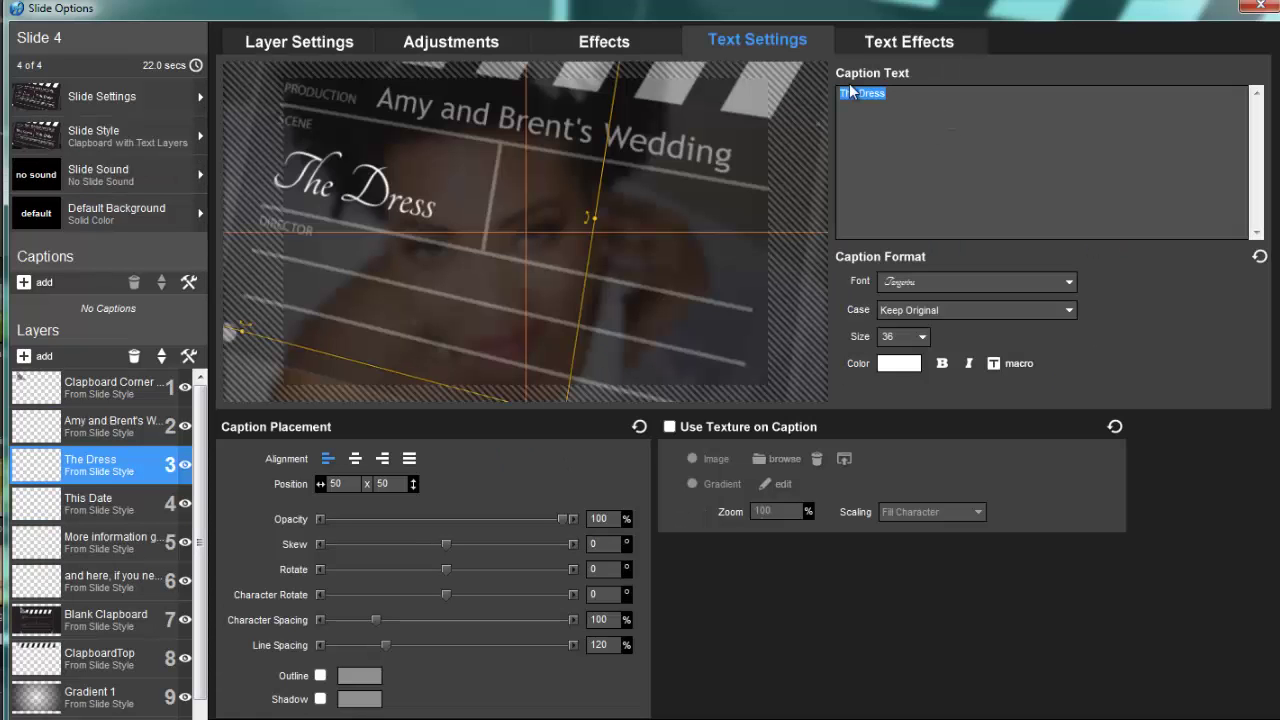
type("Se")
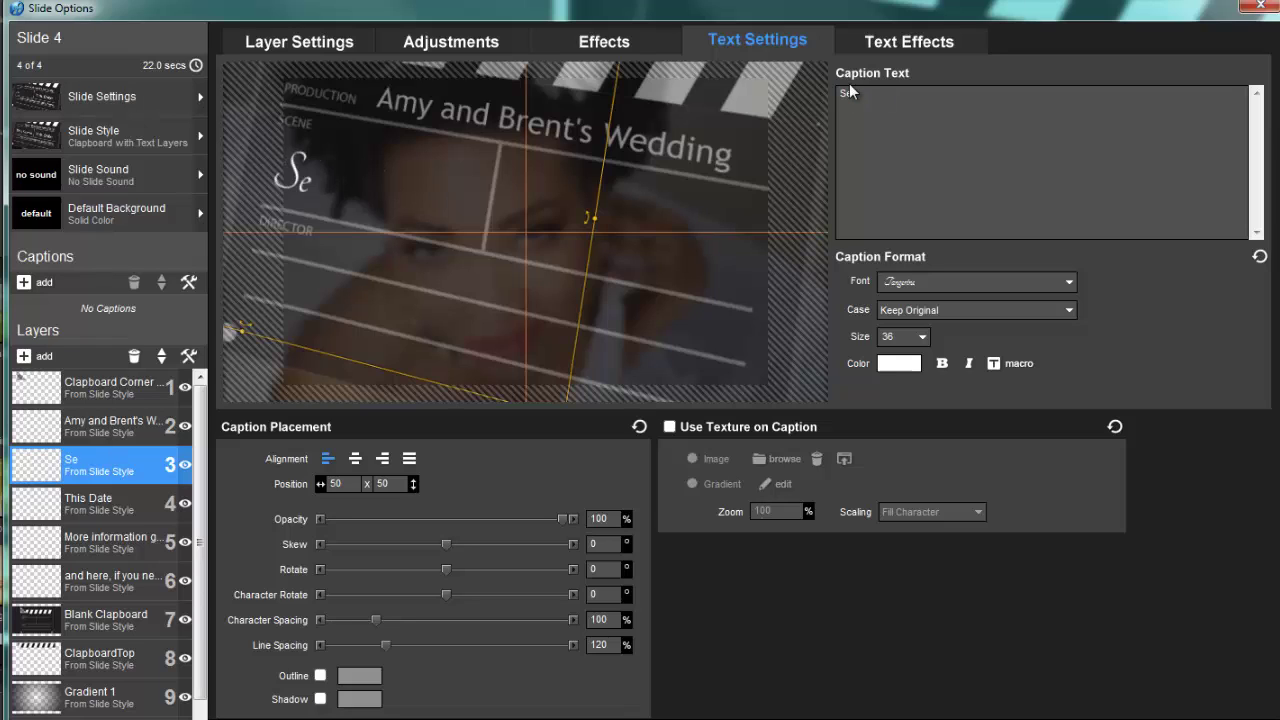
type("ptemb")
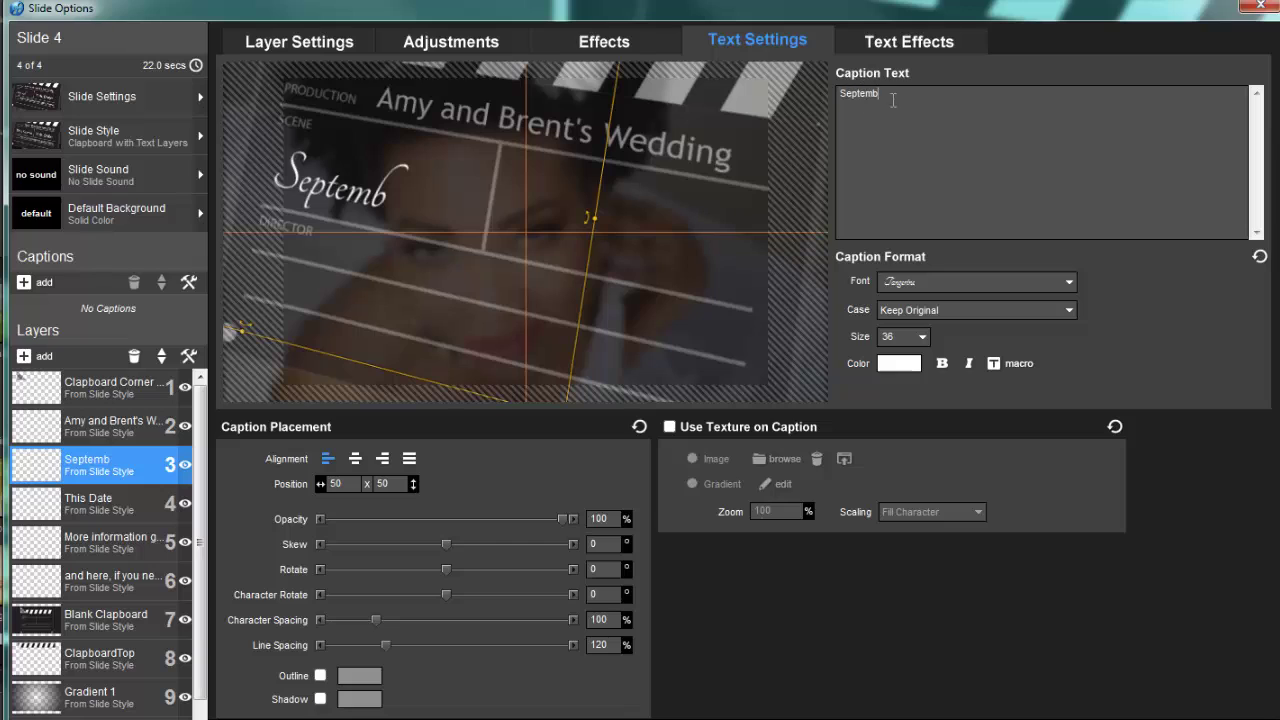
key("ctrl+a")
type("The Dress")
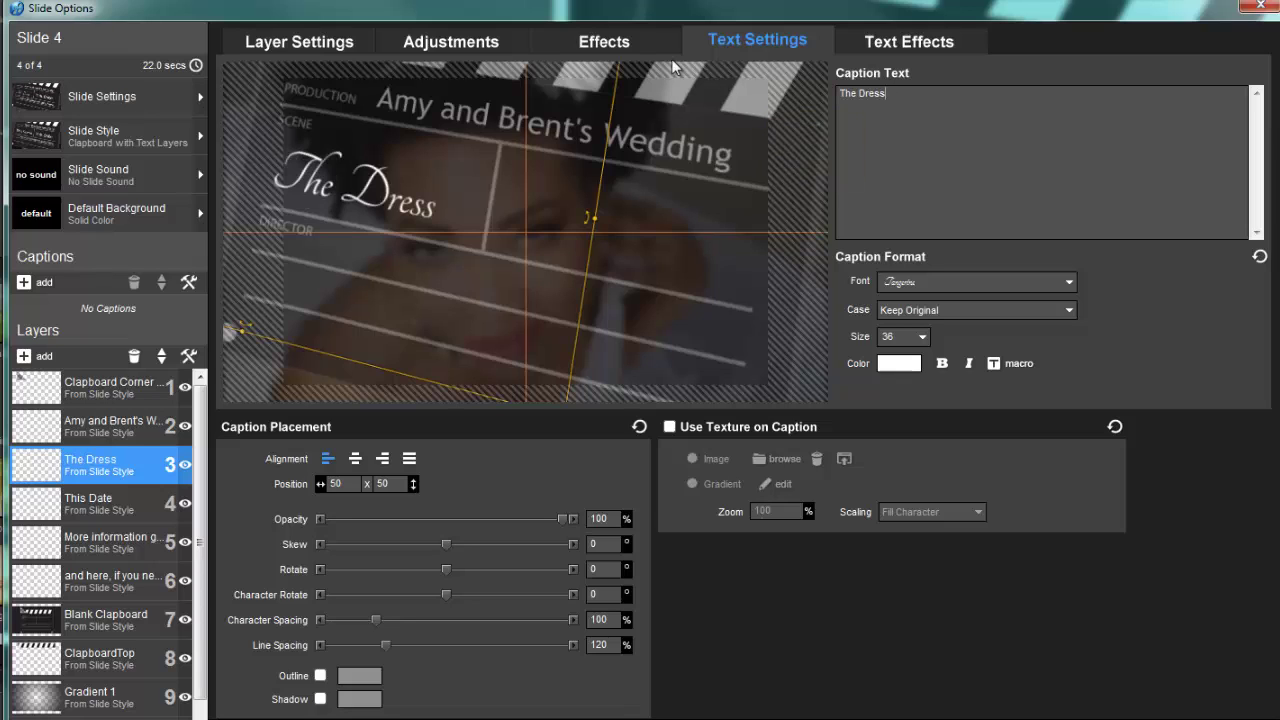
Type 'September 23, 2015' into the This Date caption and set its size to 16
left_click(86, 507)
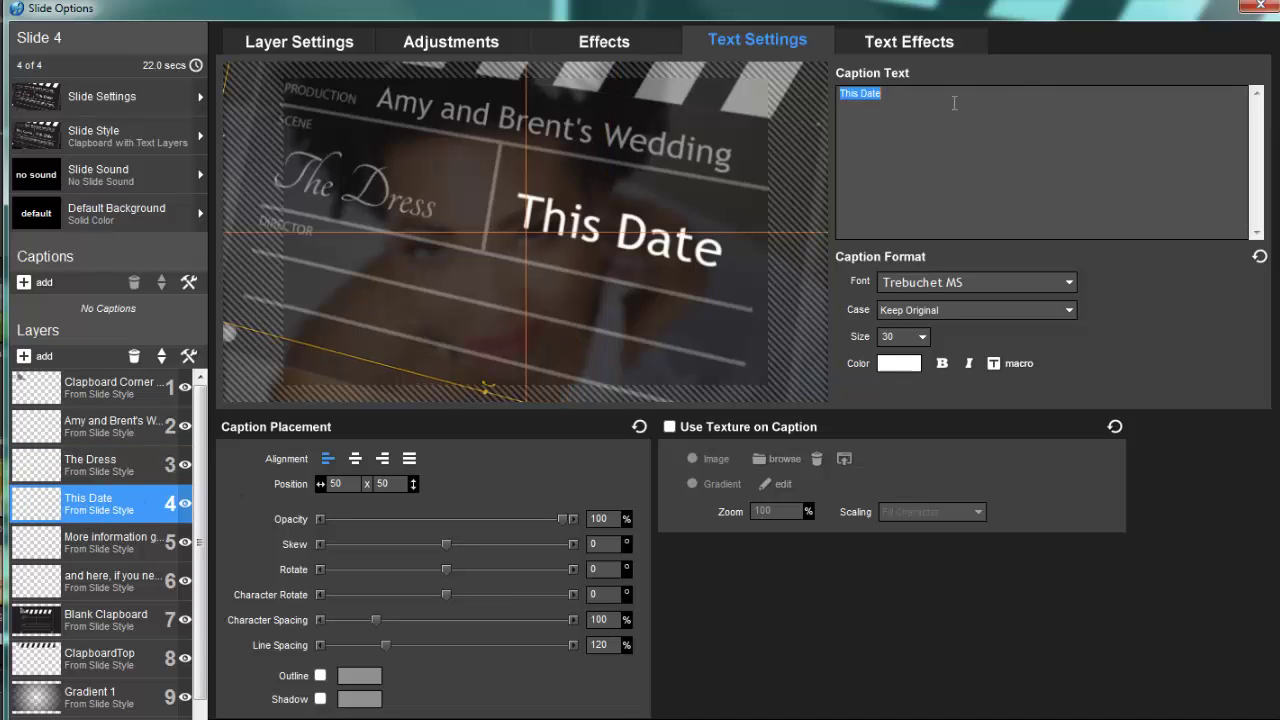
type("September")
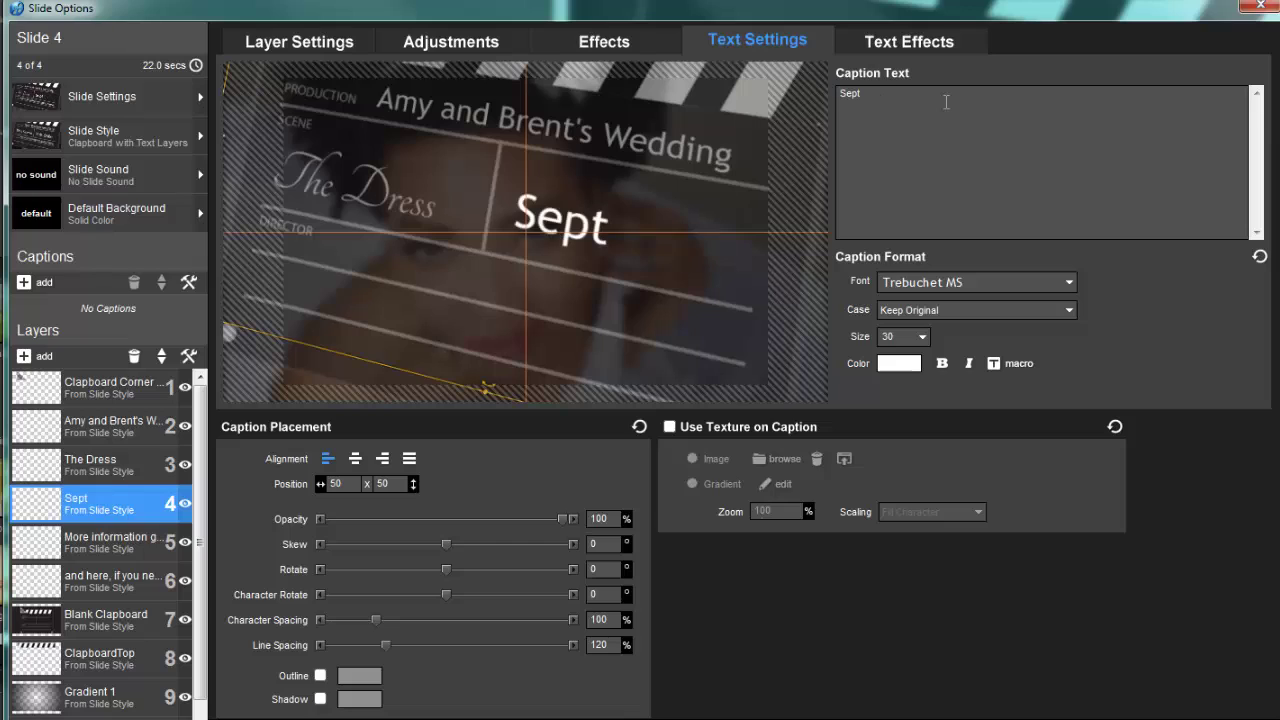
type(" 23, 2015")
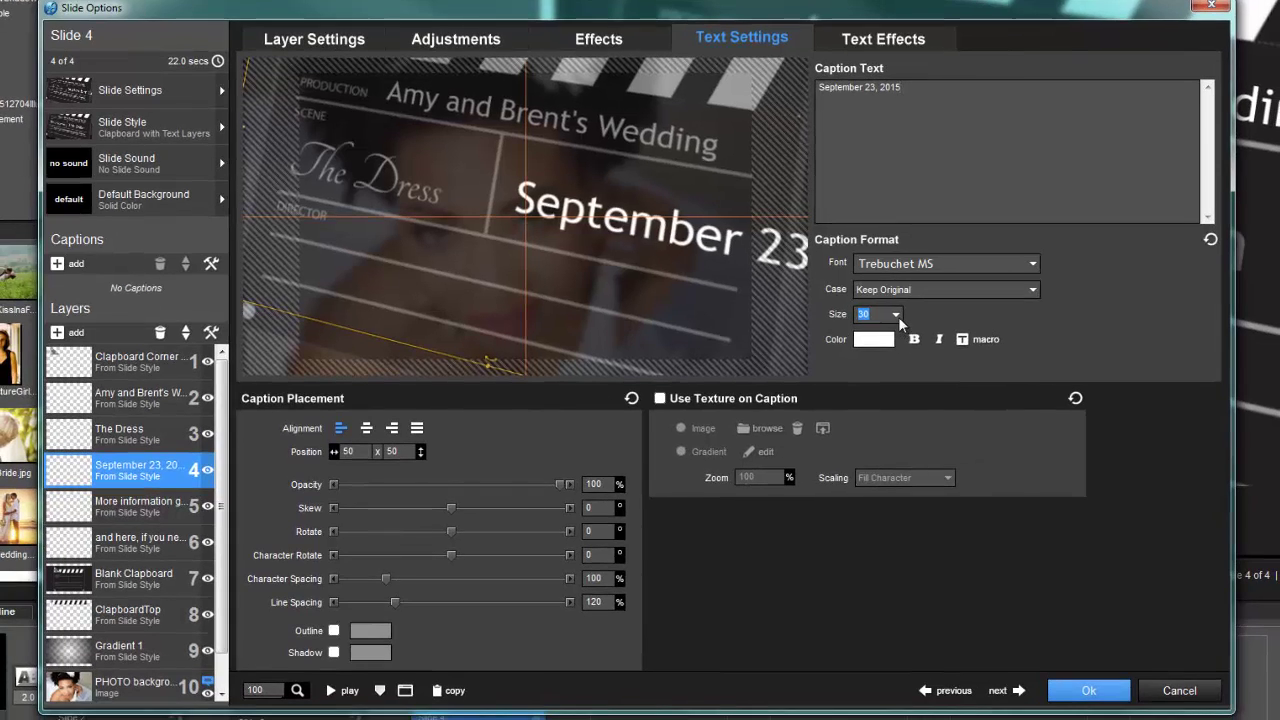
left_click(910, 332)
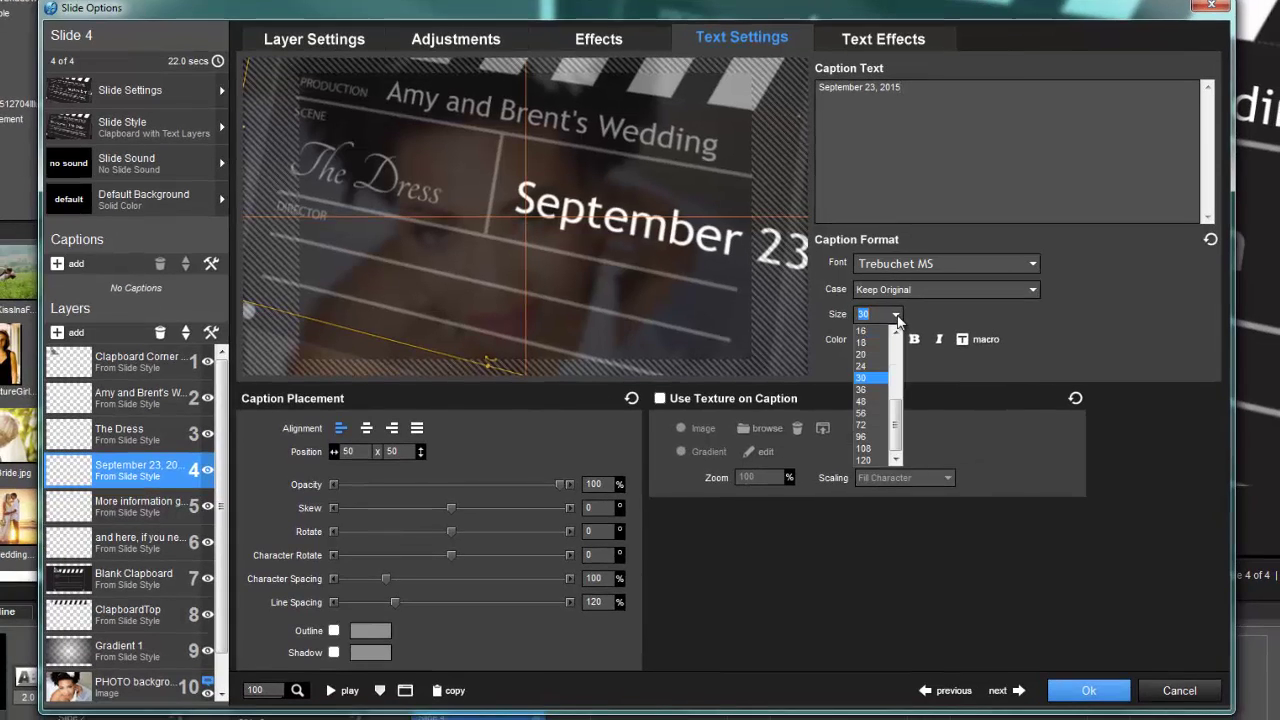
left_click(886, 331)
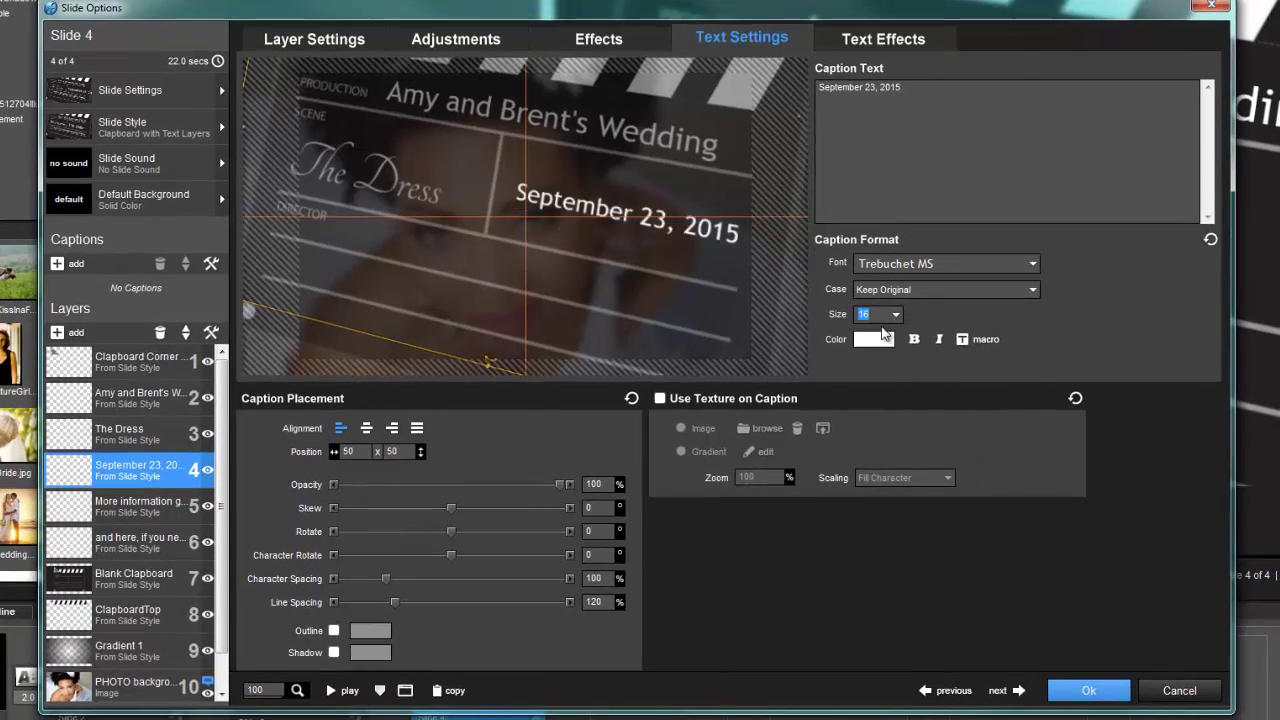
Change the date caption's font to Tangerine and enlarge it to size 30
left_click(921, 265)
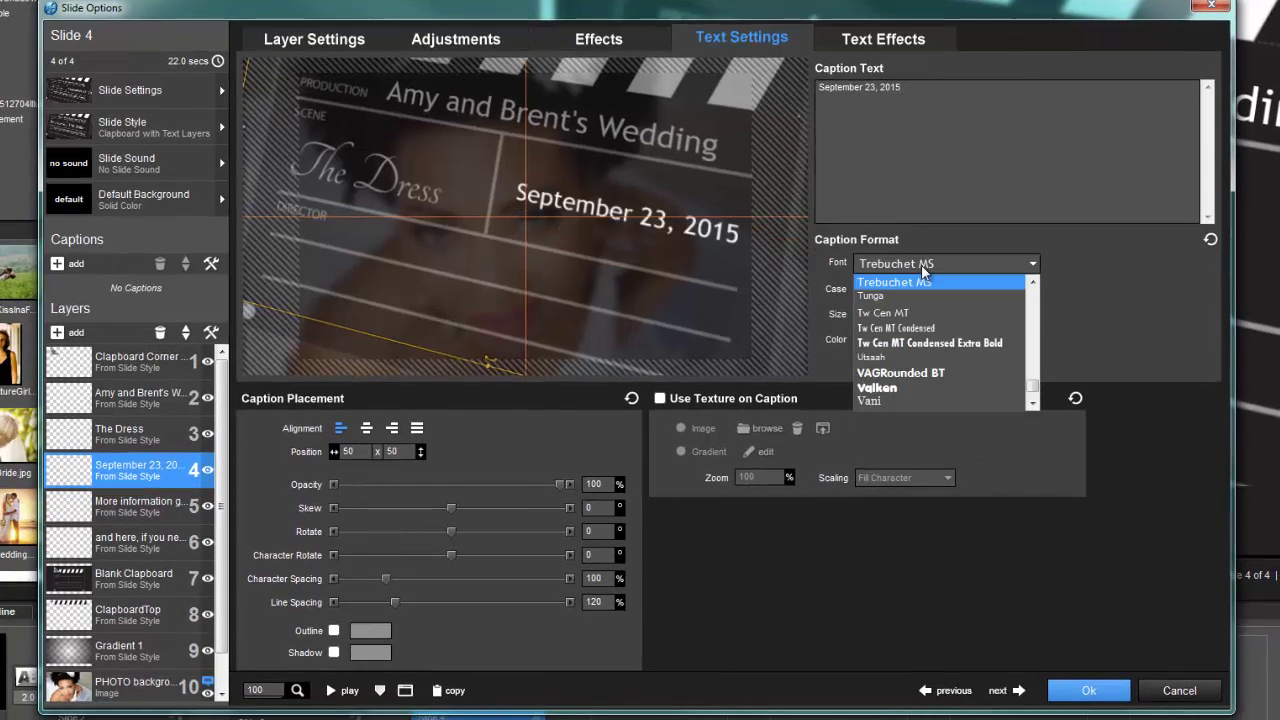
key("Down")
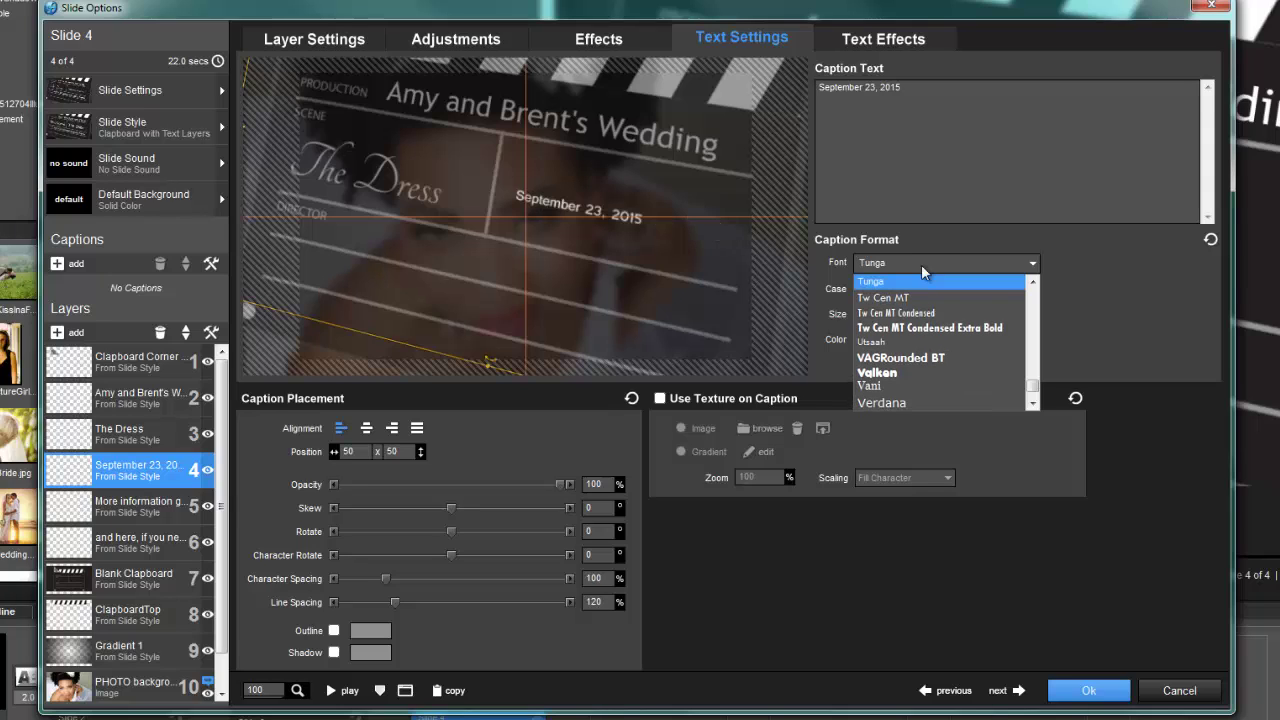
left_click(1037, 298)
scroll(1037, 298, "up", 5)
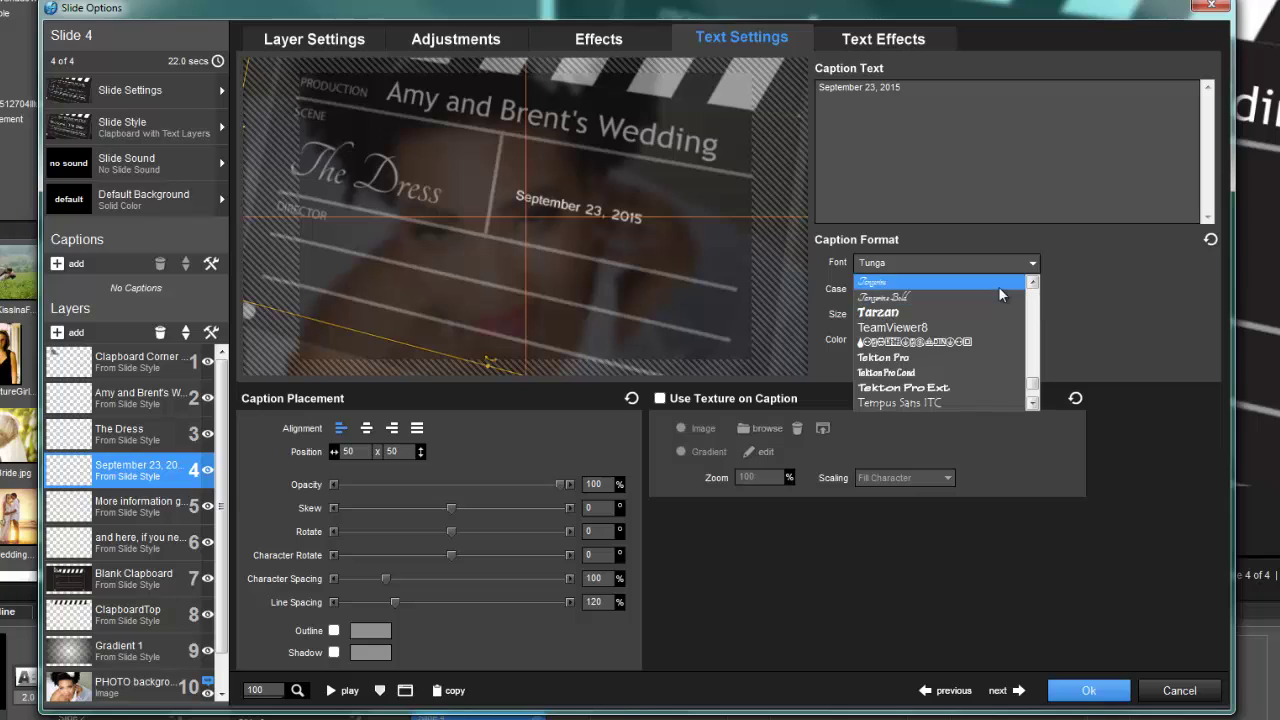
left_click(998, 286)
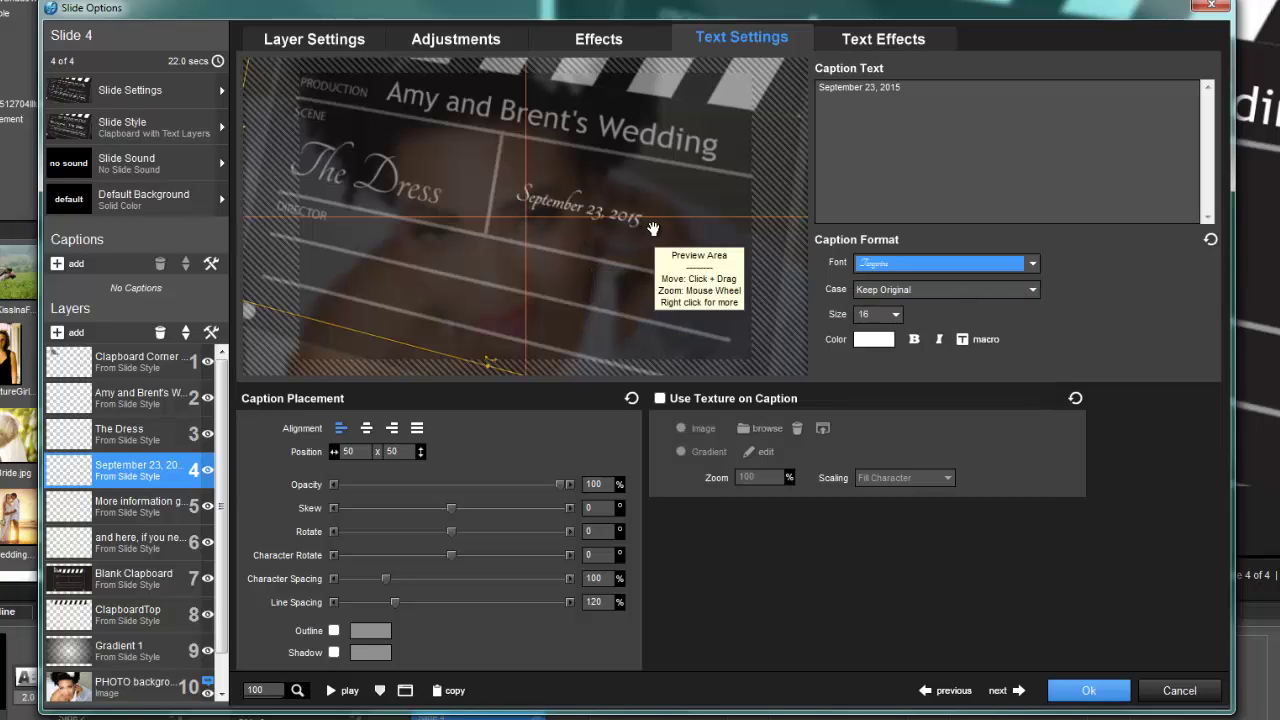
left_click(894, 315)
left_click(878, 374)
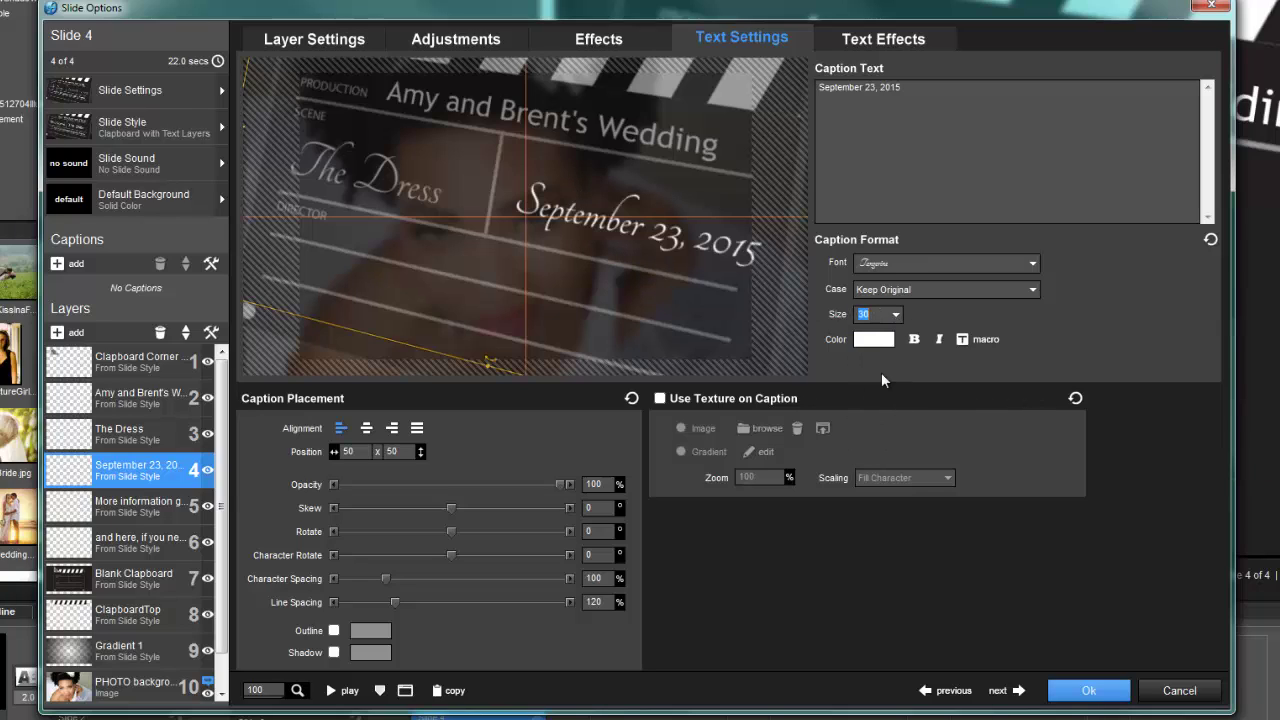
Check the captions at Keyframe 2, close Slide Options, and play Slide 4's preview
left_click(873, 48)
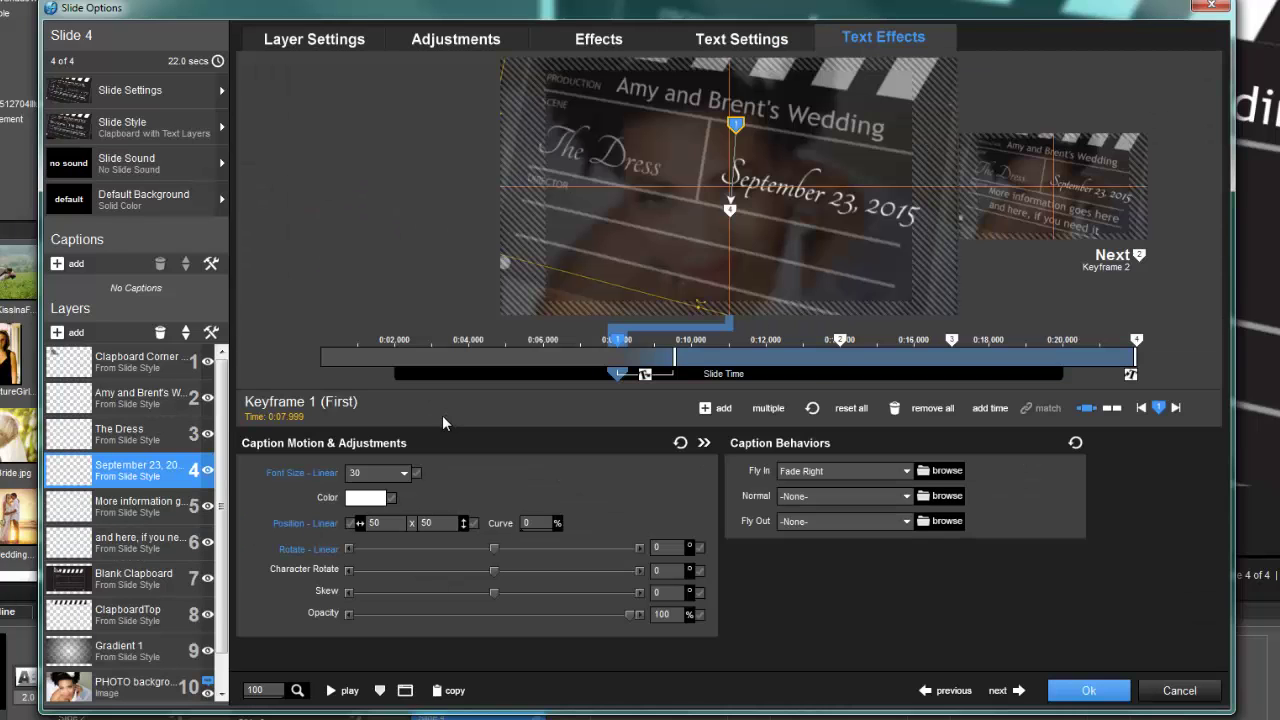
left_click(838, 341)
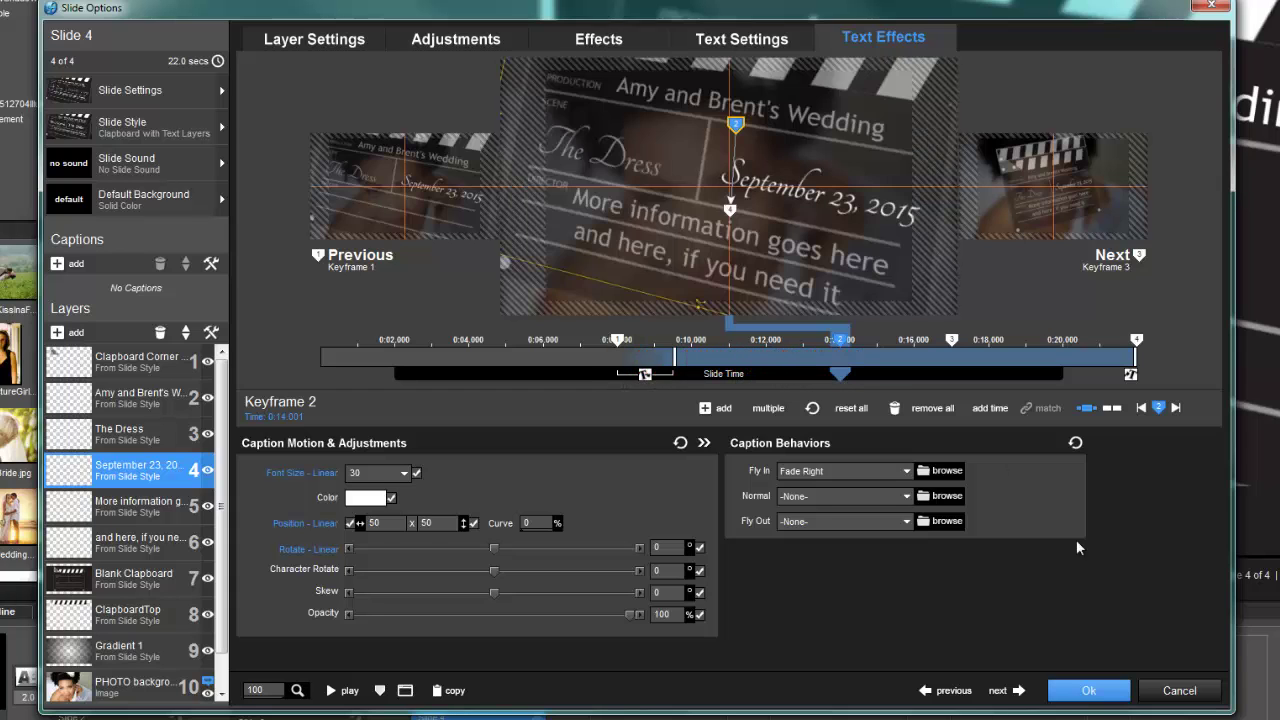
left_click(1088, 690)
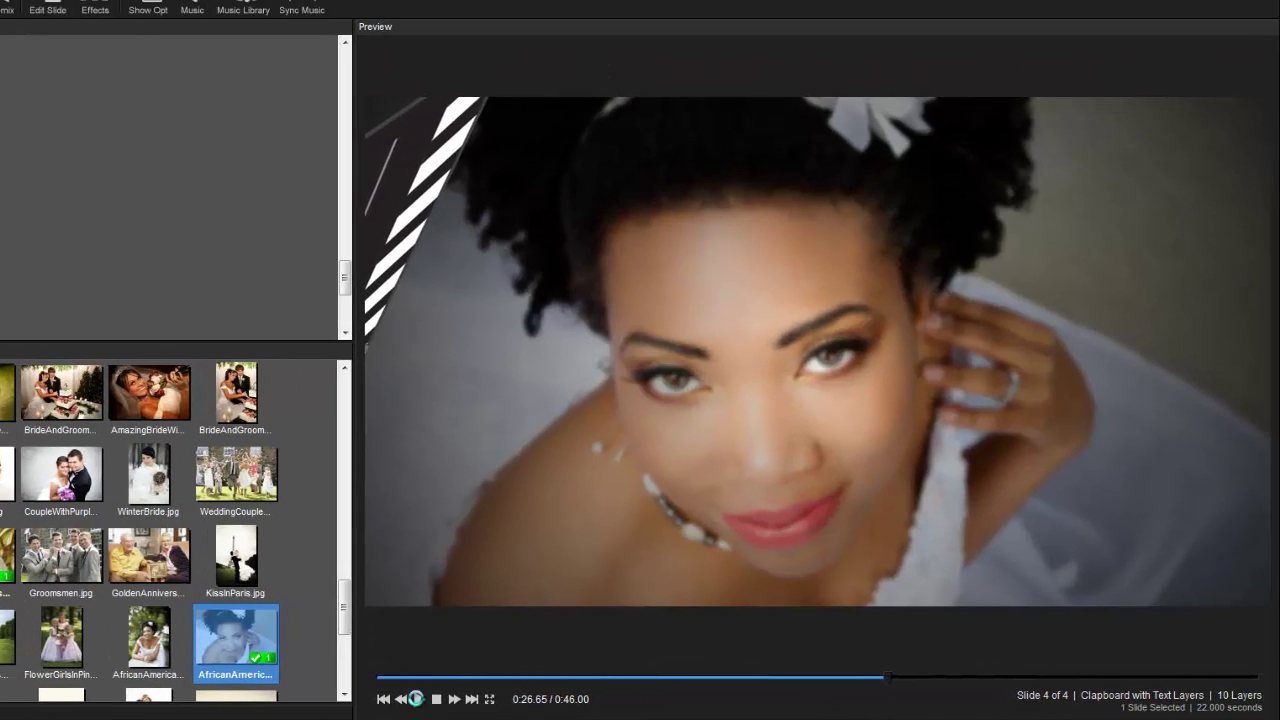
left_click(416, 699)
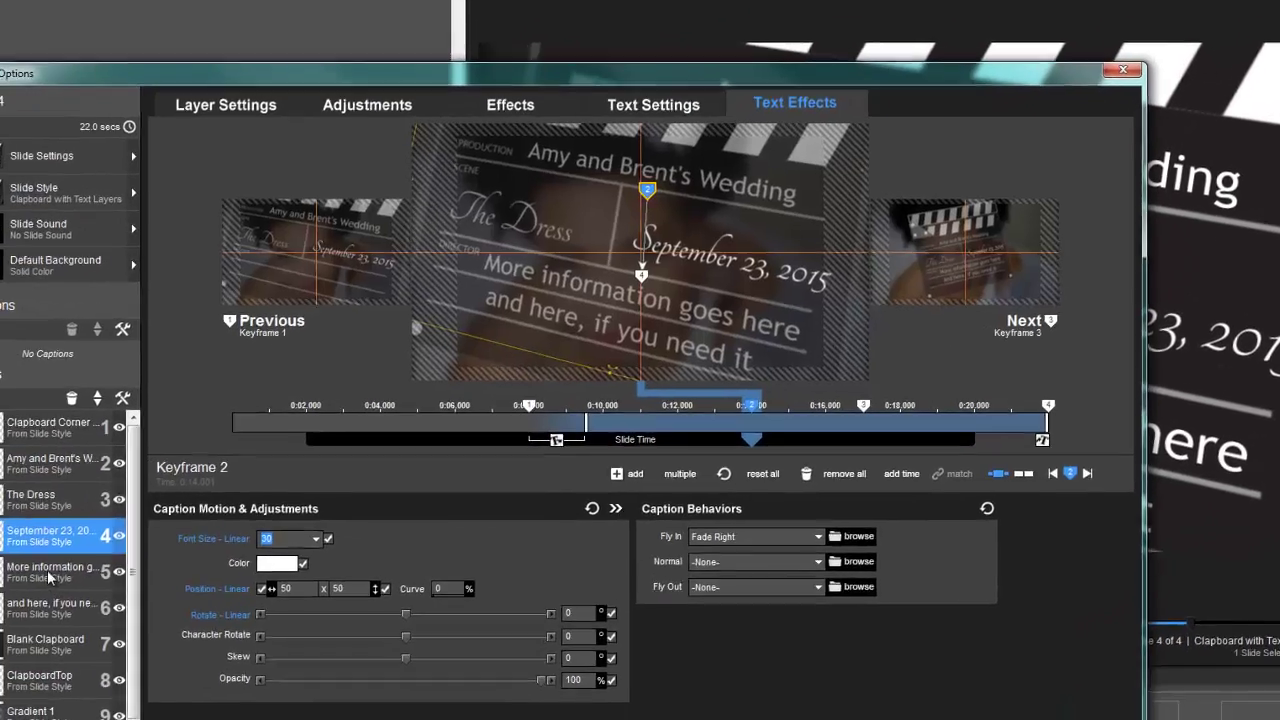
Select the 'More information' and 'and here, if you need it' captions and review their text settings and effects
left_click(48, 572)
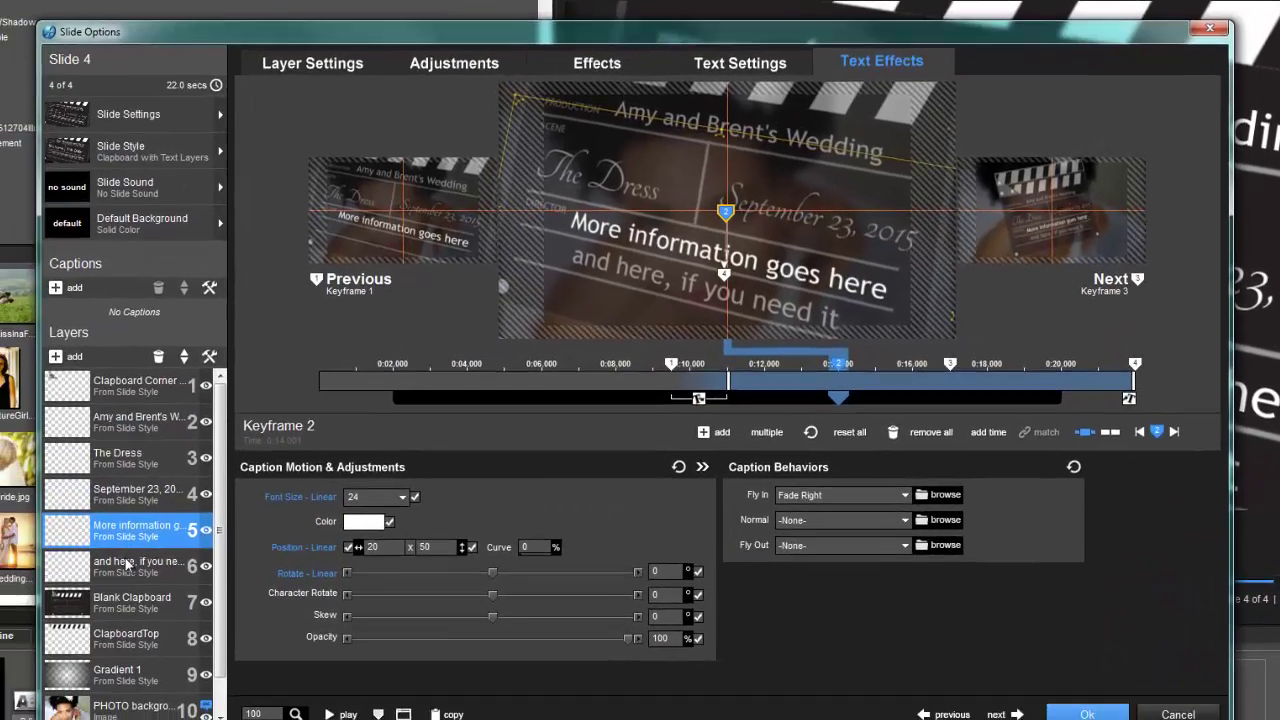
left_click(38, 610)
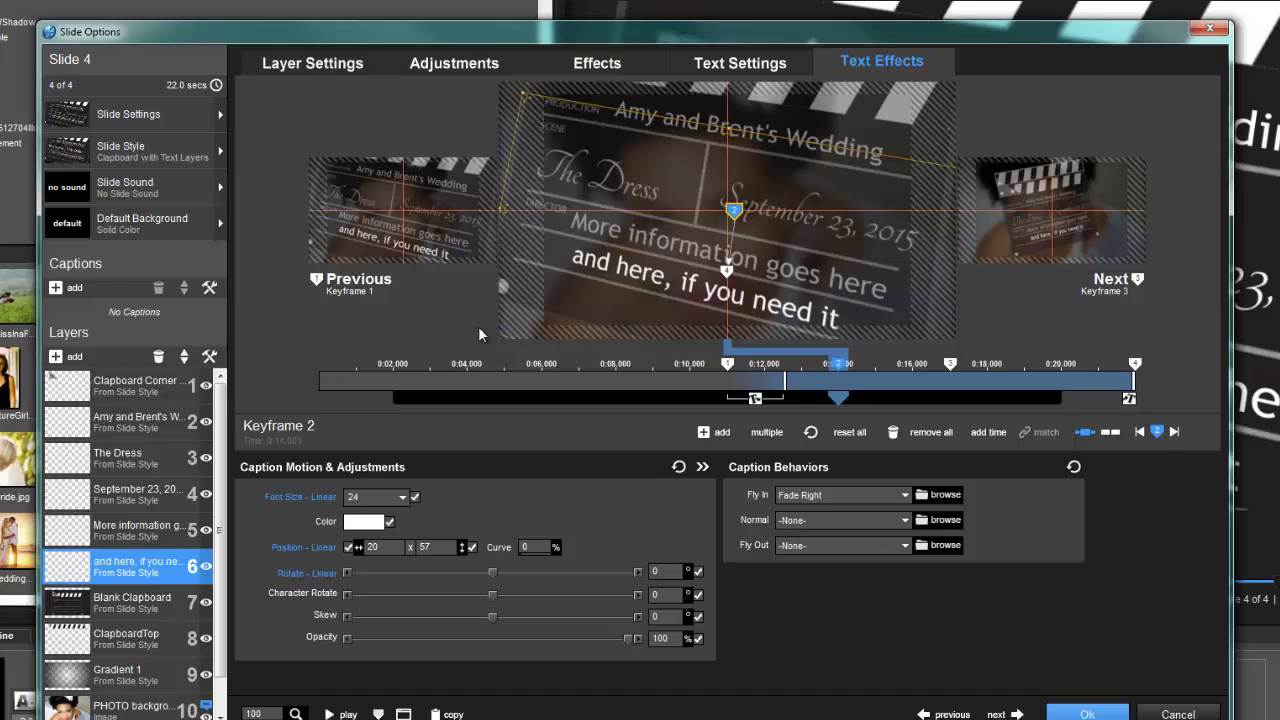
left_click(740, 62)
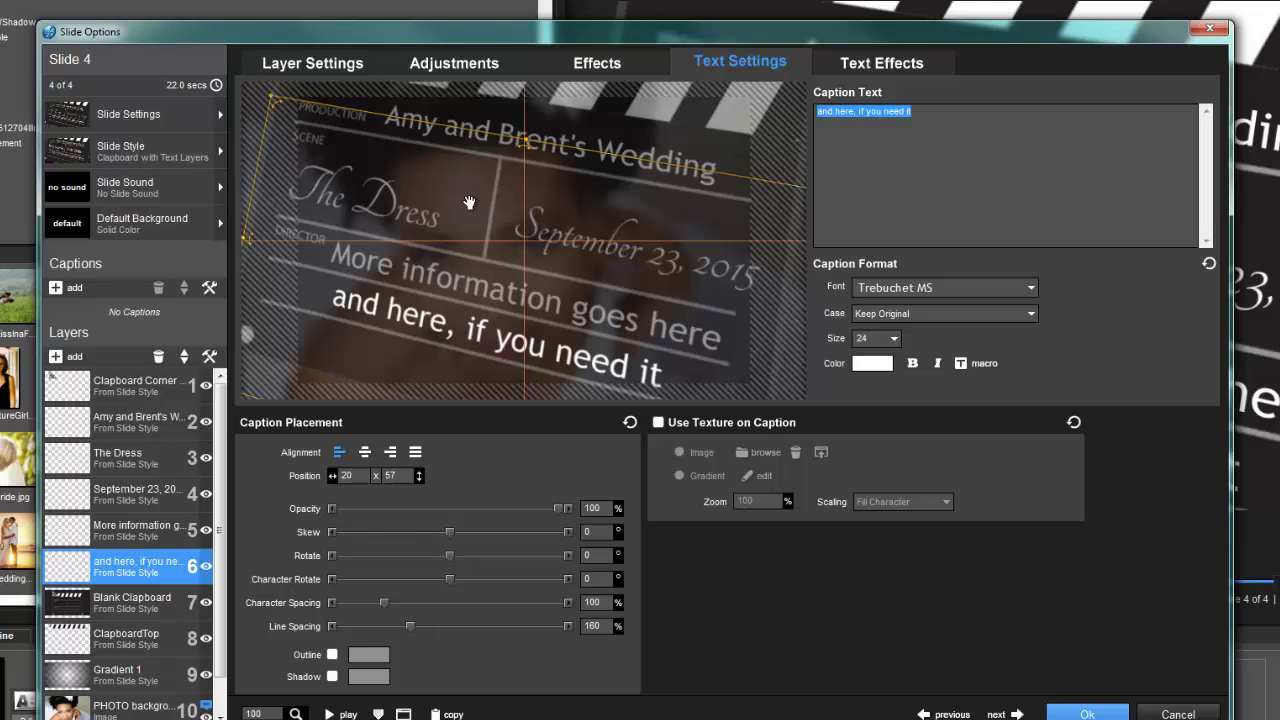
left_click(631, 65)
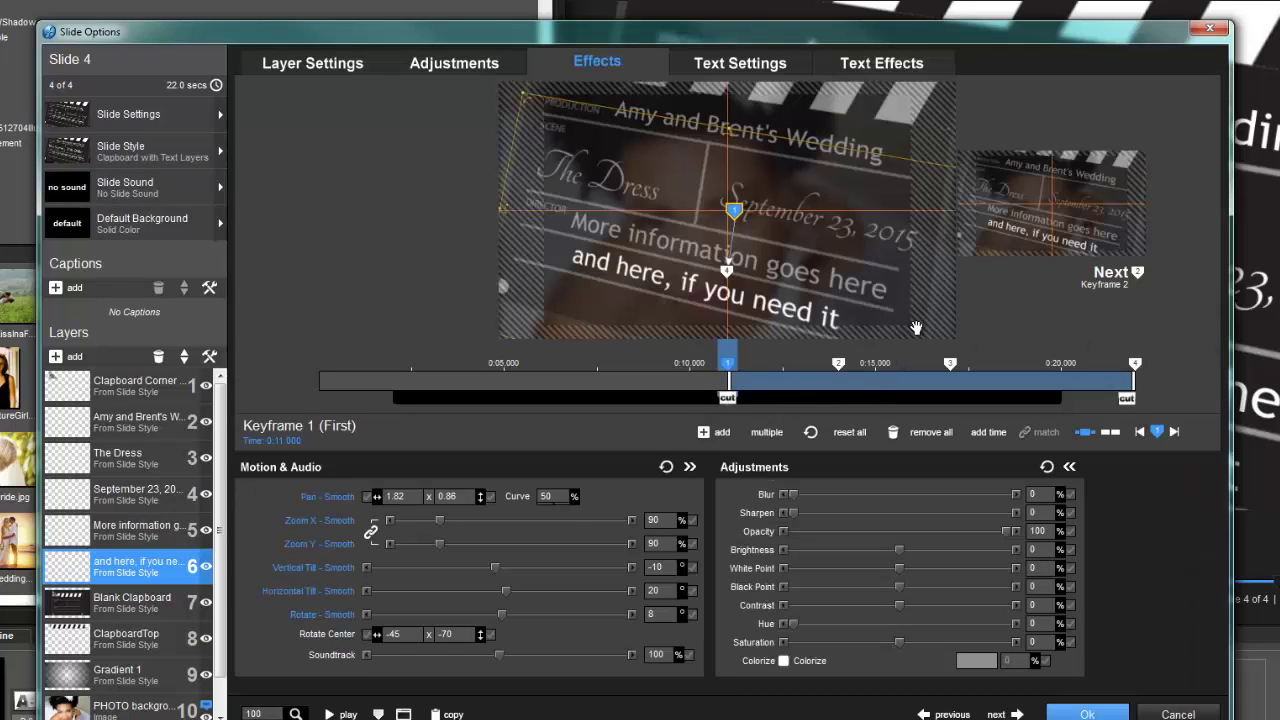
left_click(740, 62)
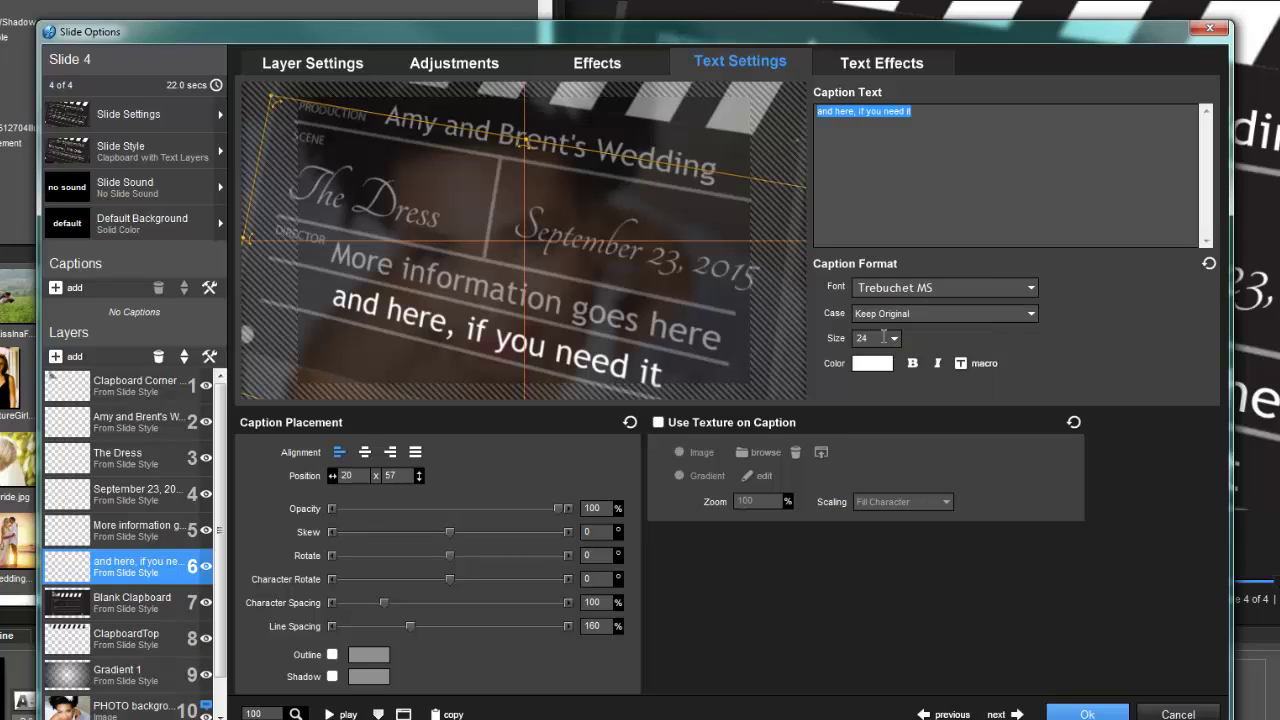
On the caption's Text Effects keyframe settings, select the font size value 24 and bring up its copy options
left_click(912, 67)
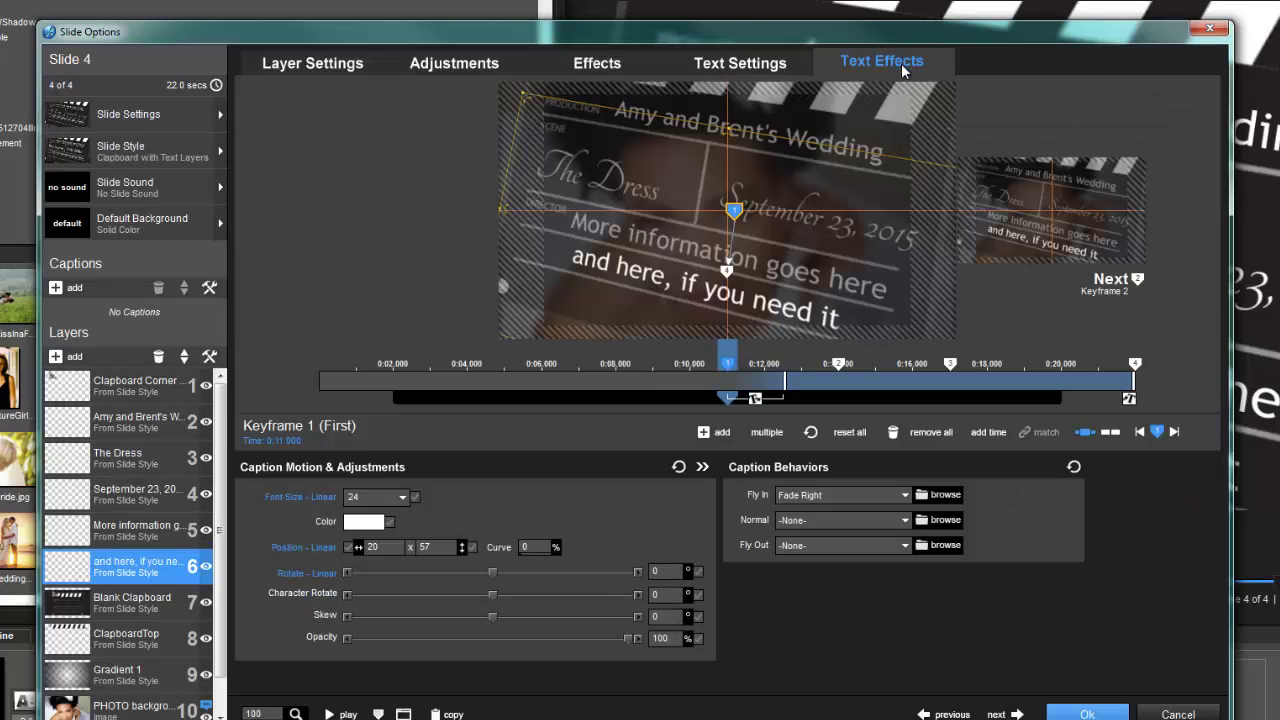
double_click(352, 497)
right_click(352, 497)
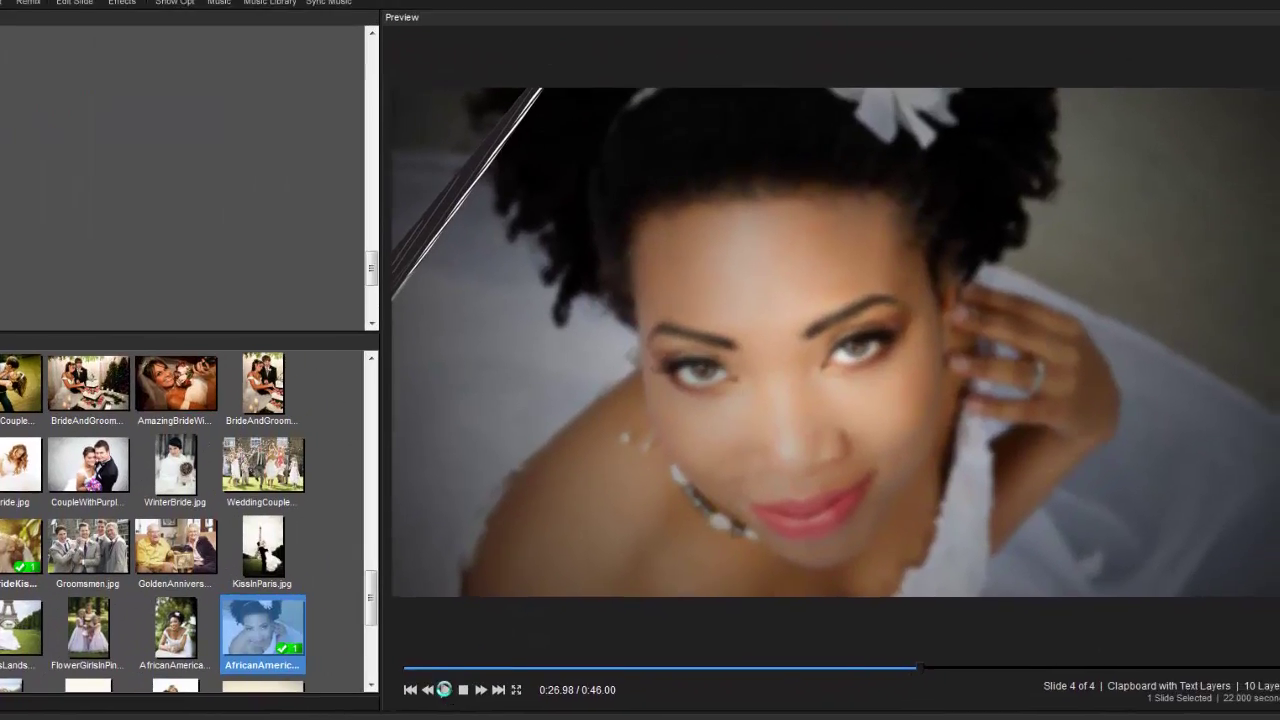
left_click(496, 664)
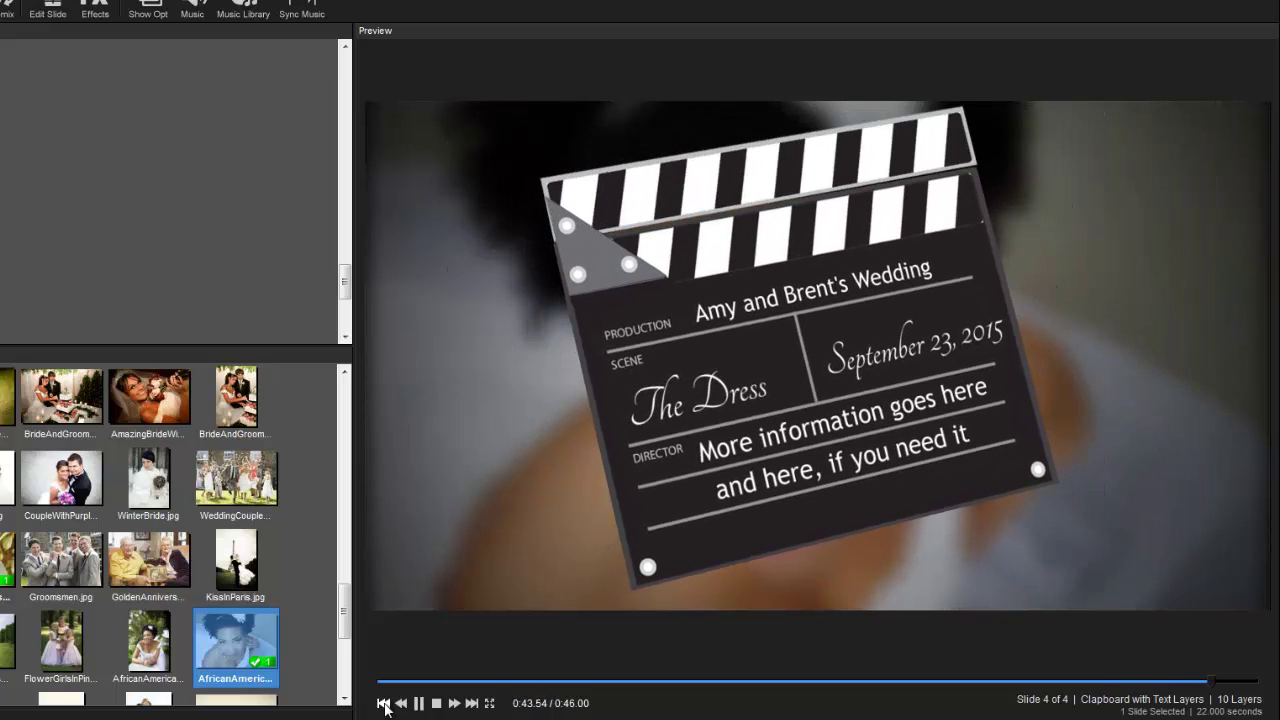
key("space")
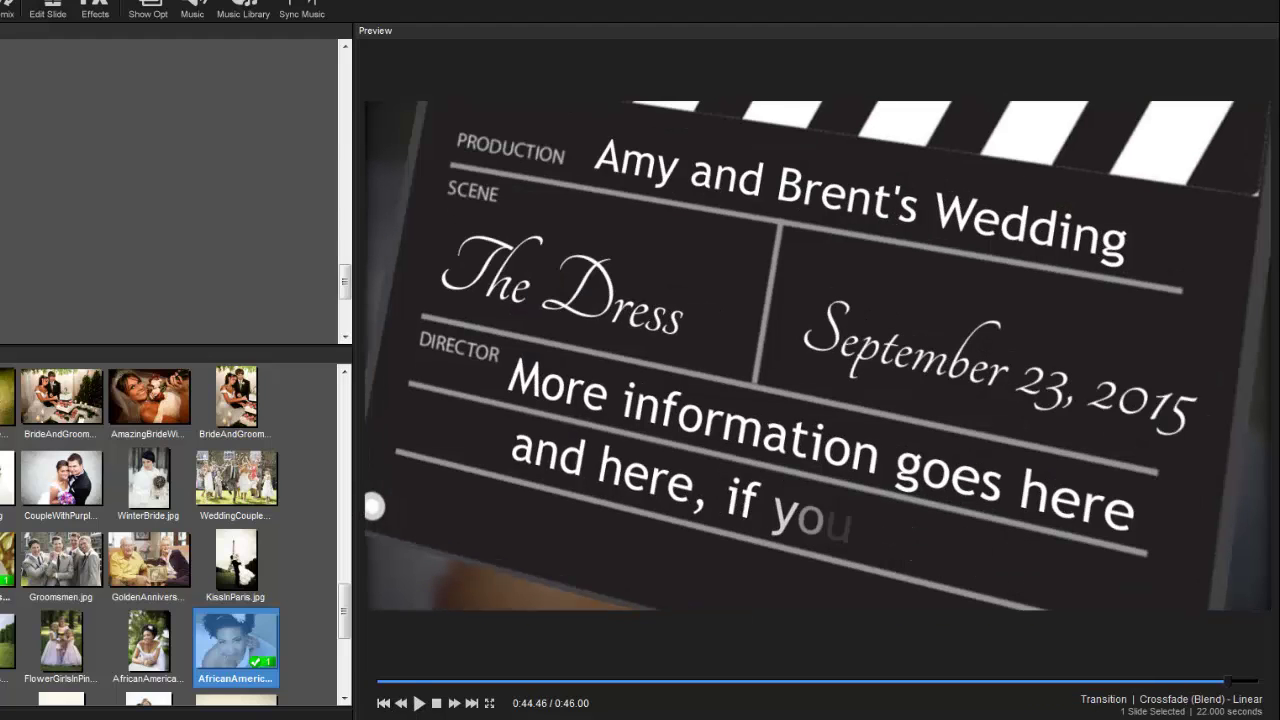
key("Escape")
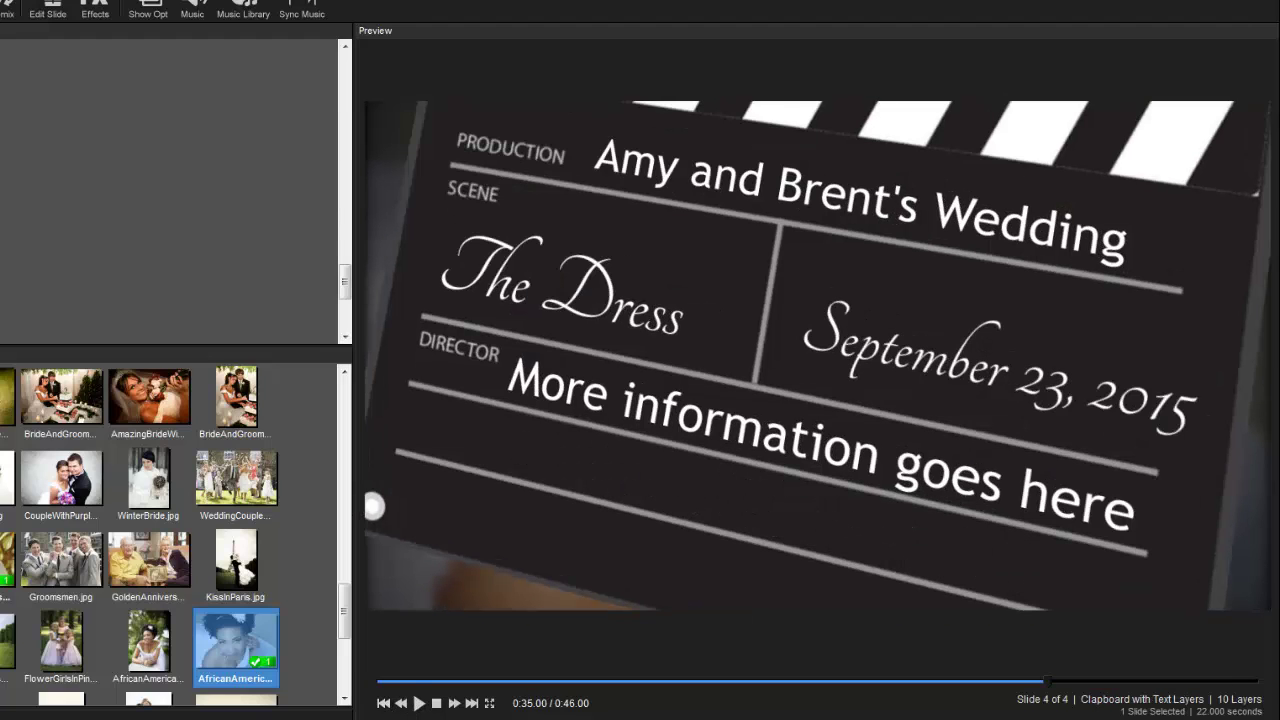